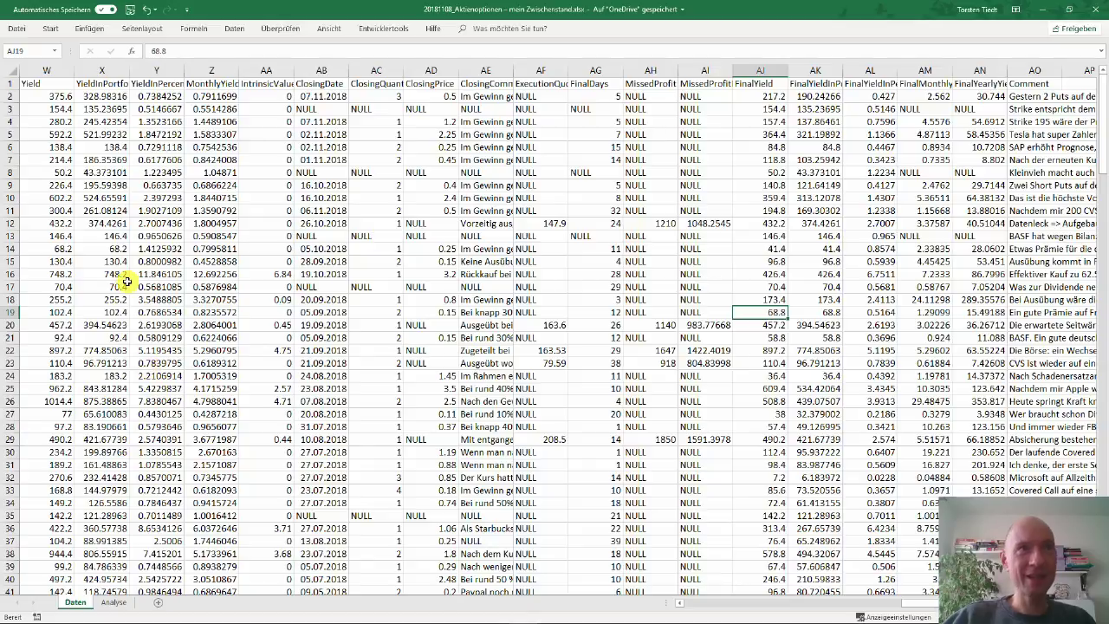
Look through the option trade columns on the Daten sheet, from the underlying names across to the yield and closing data.
left_click(64, 109)
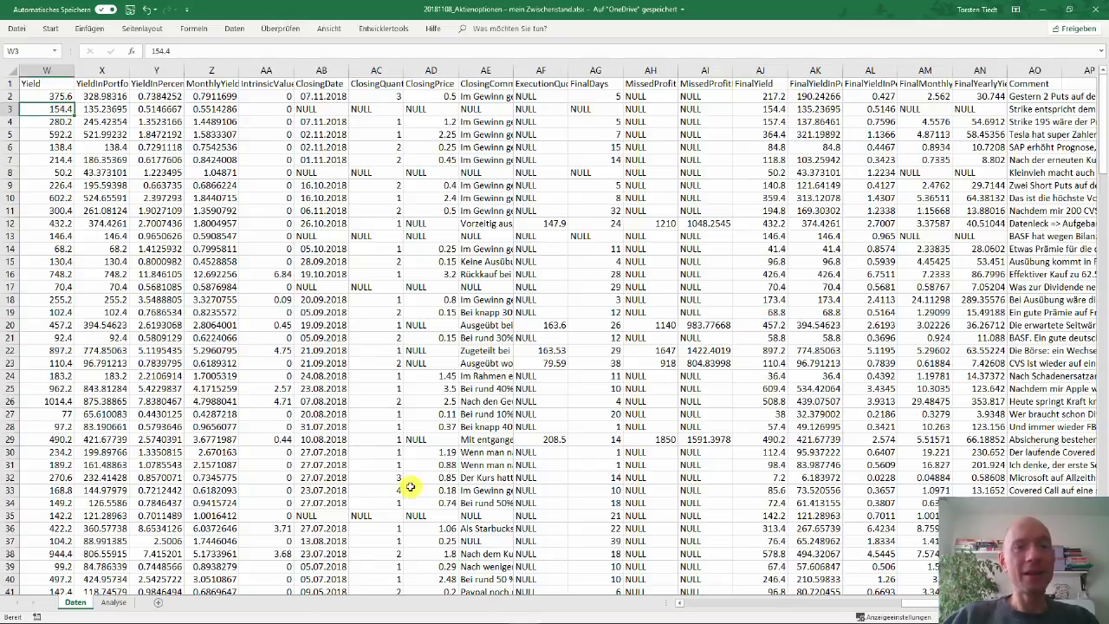
left_click(700, 605)
left_click(700, 604)
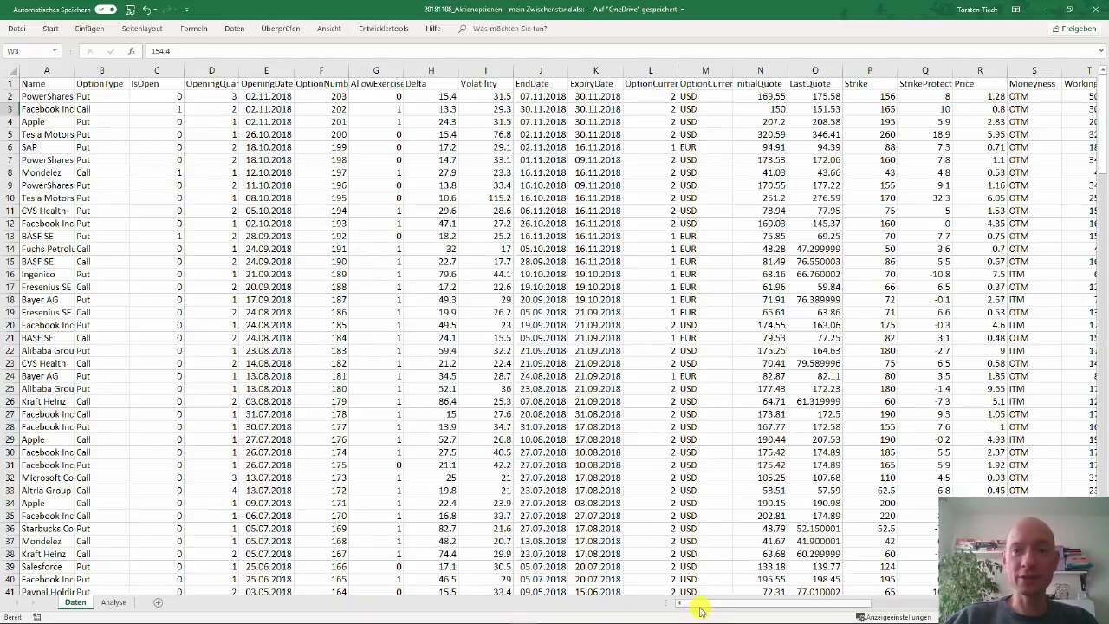
left_click_drag(716, 606, 871, 567)
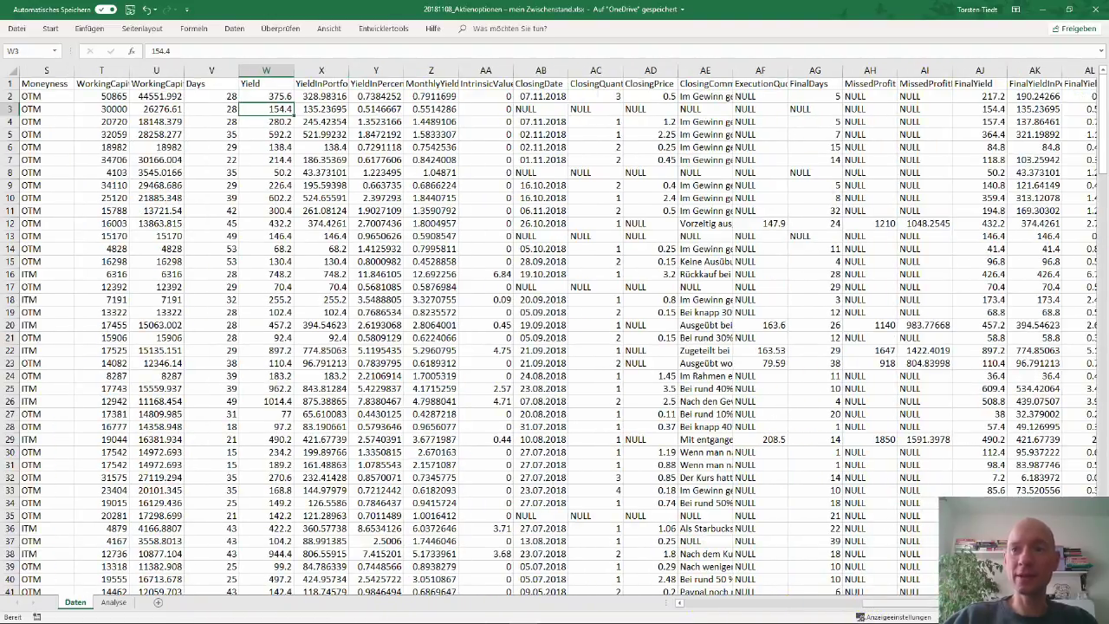
scroll(1040, 239, "right", 2)
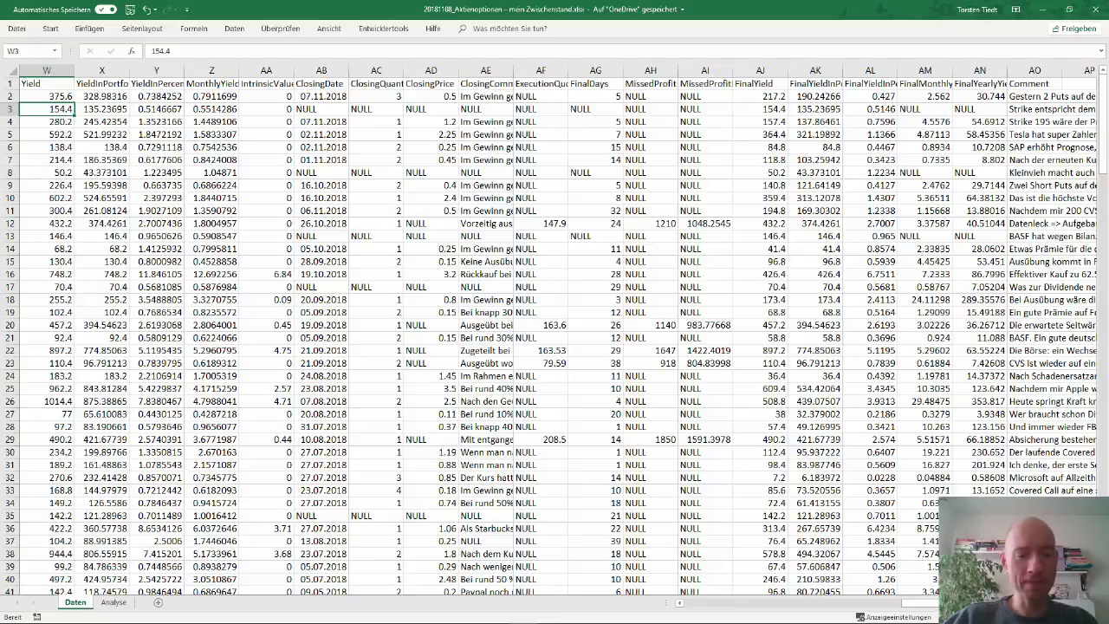
Open the Analyse sheet and examine the G&V and # Trades totals in the pivot table.
left_click(113, 602)
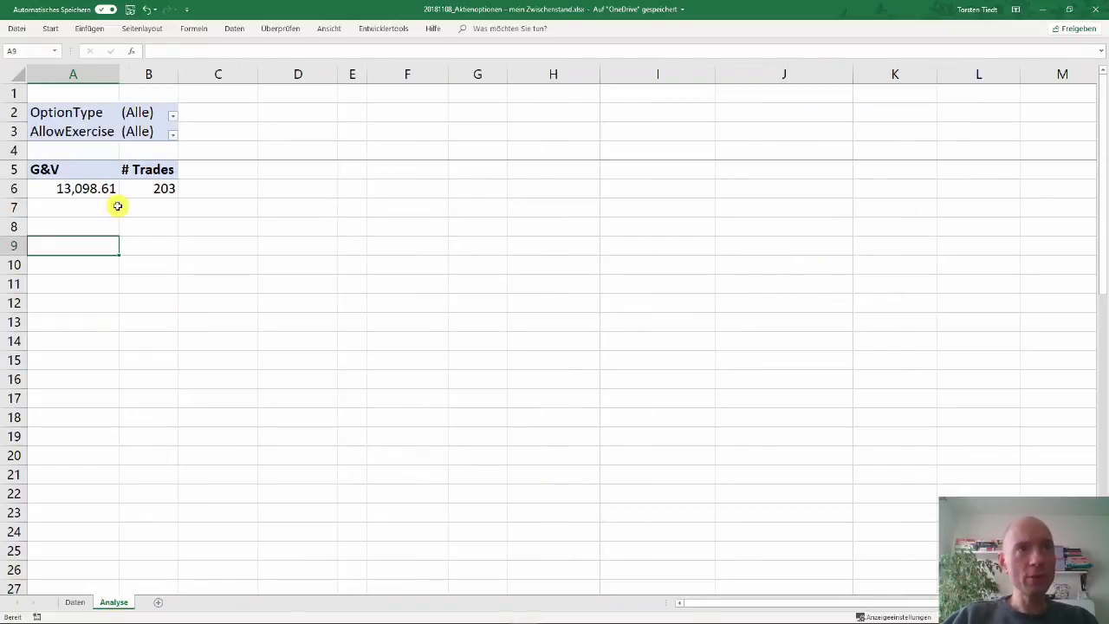
left_click(96, 188)
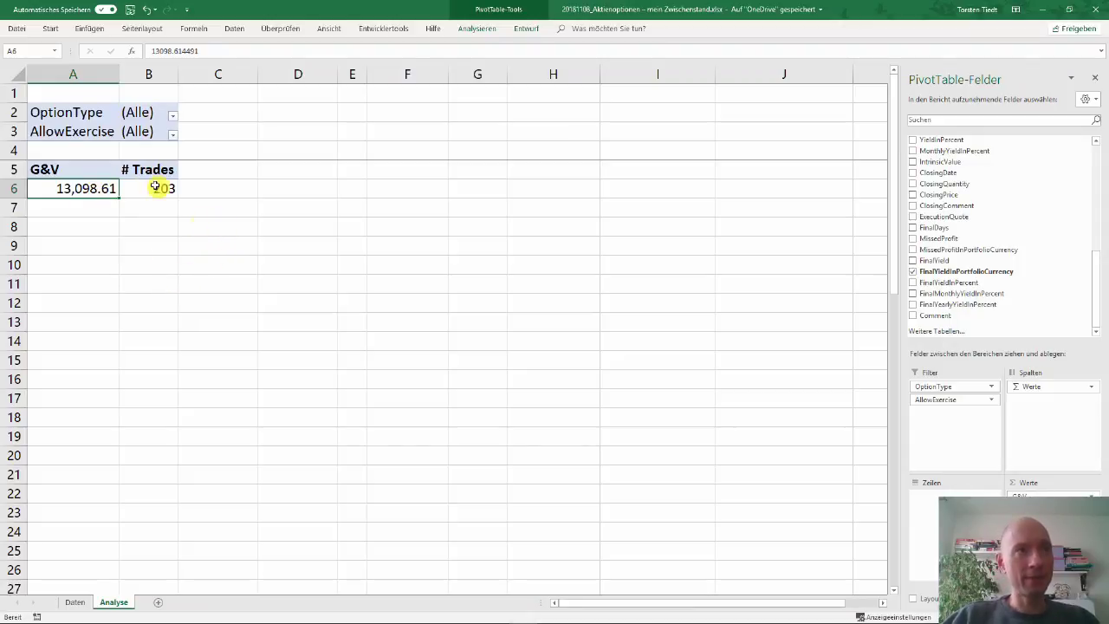
mouse_move(165, 196)
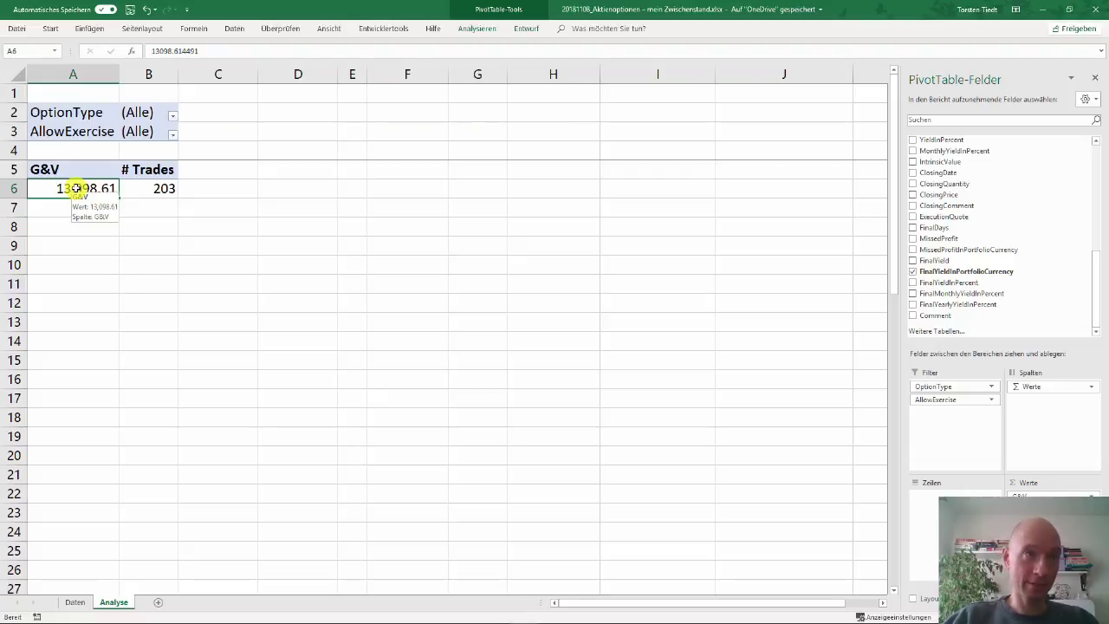
key("ctrl+shift+1")
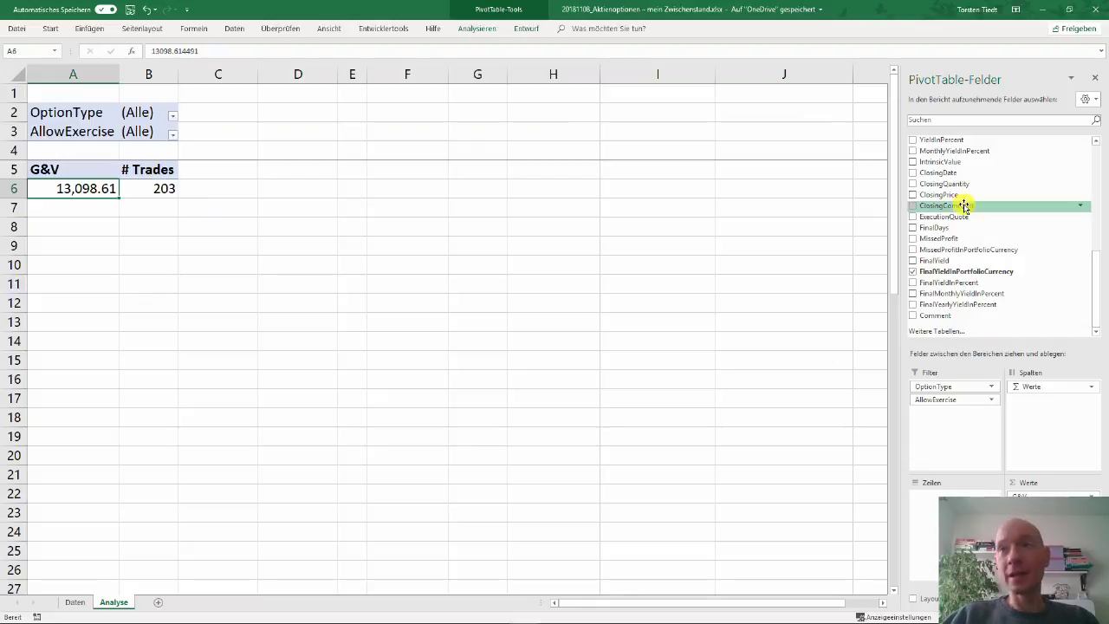
Filter the pivot table to OptionType Call and AllowExercise 0, and check the resulting G&V and # Trades.
left_click(172, 115)
left_click(62, 153)
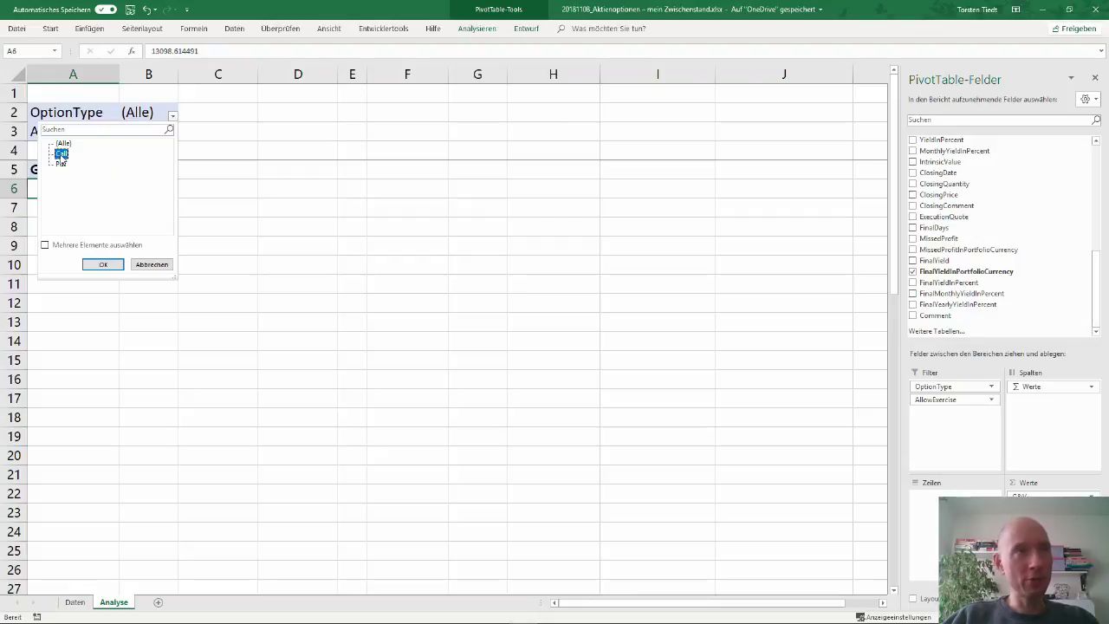
left_click(101, 265)
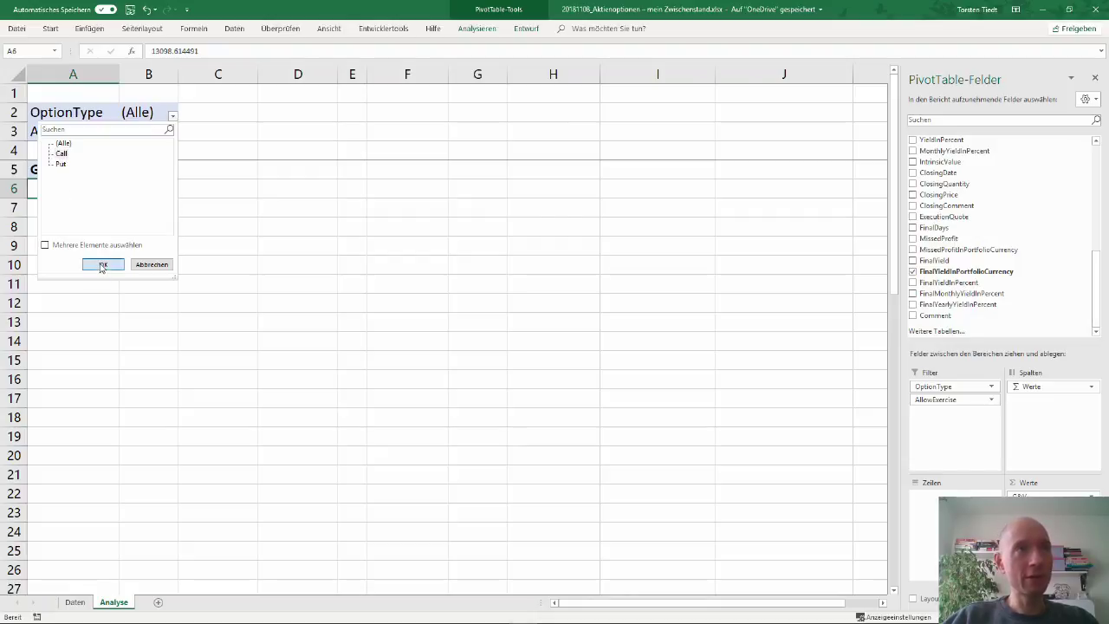
left_click(172, 134)
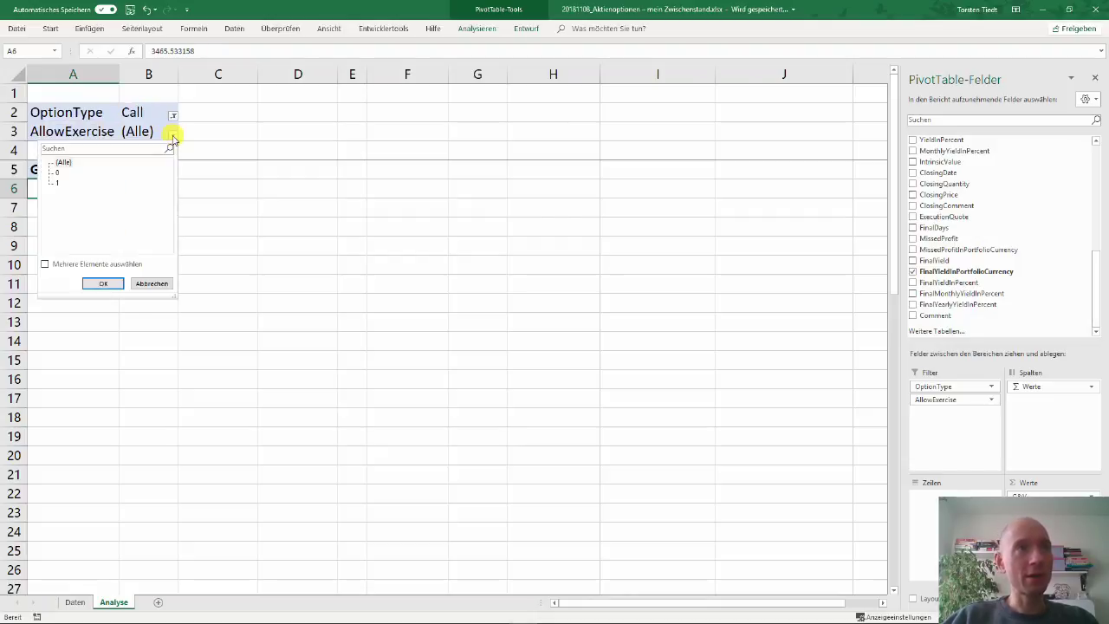
left_click(57, 173)
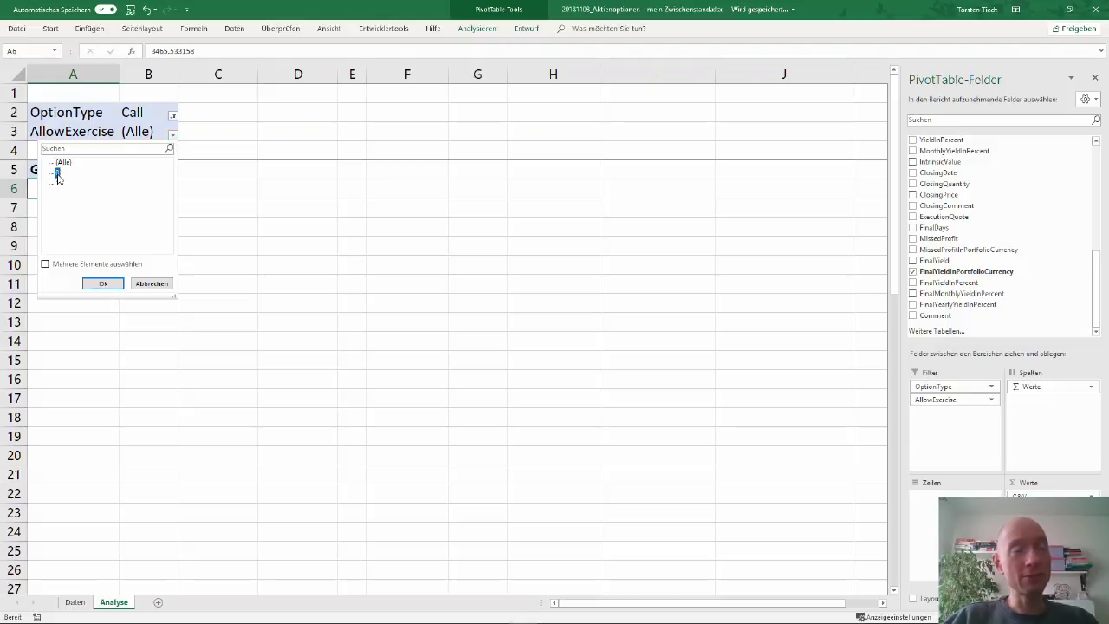
left_click(103, 284)
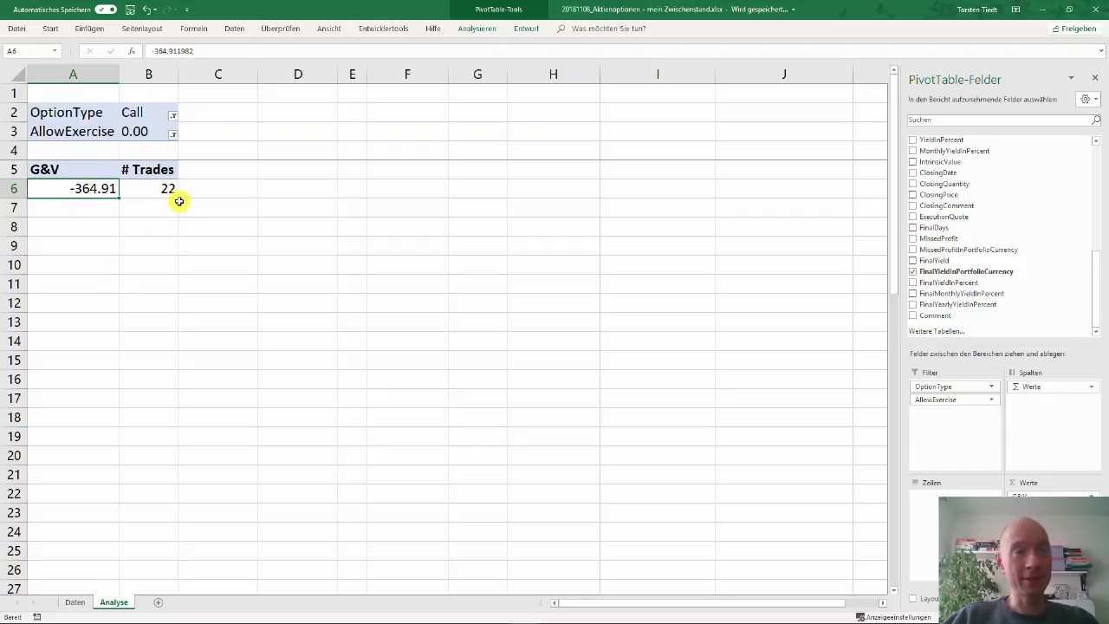
mouse_move(168, 196)
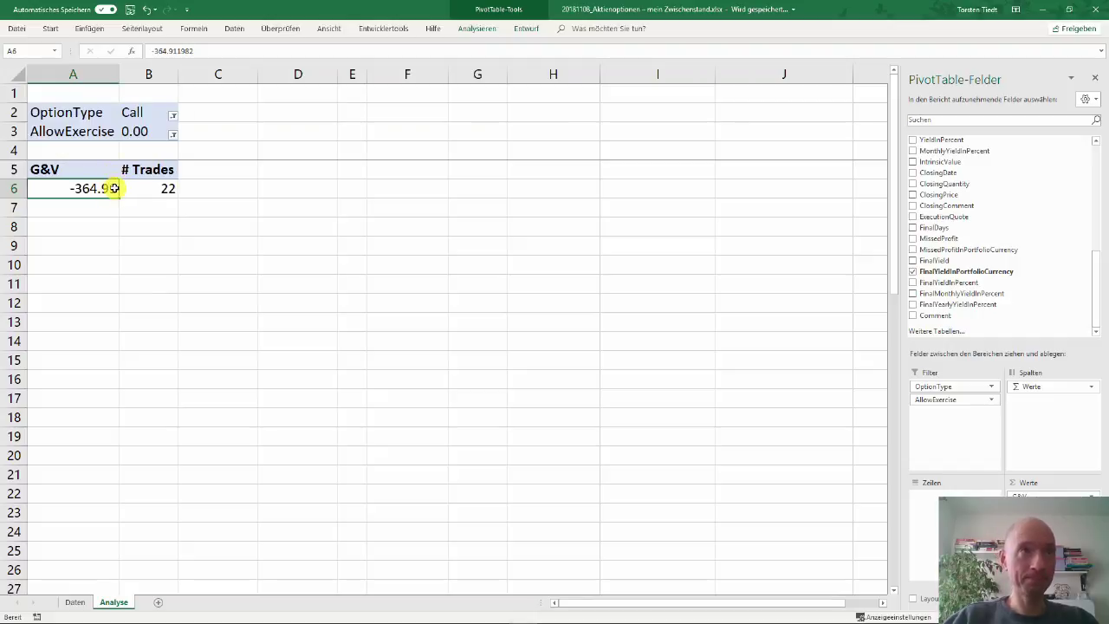
Switch the pivot table's AllowExercise filter to 1.
left_click(173, 134)
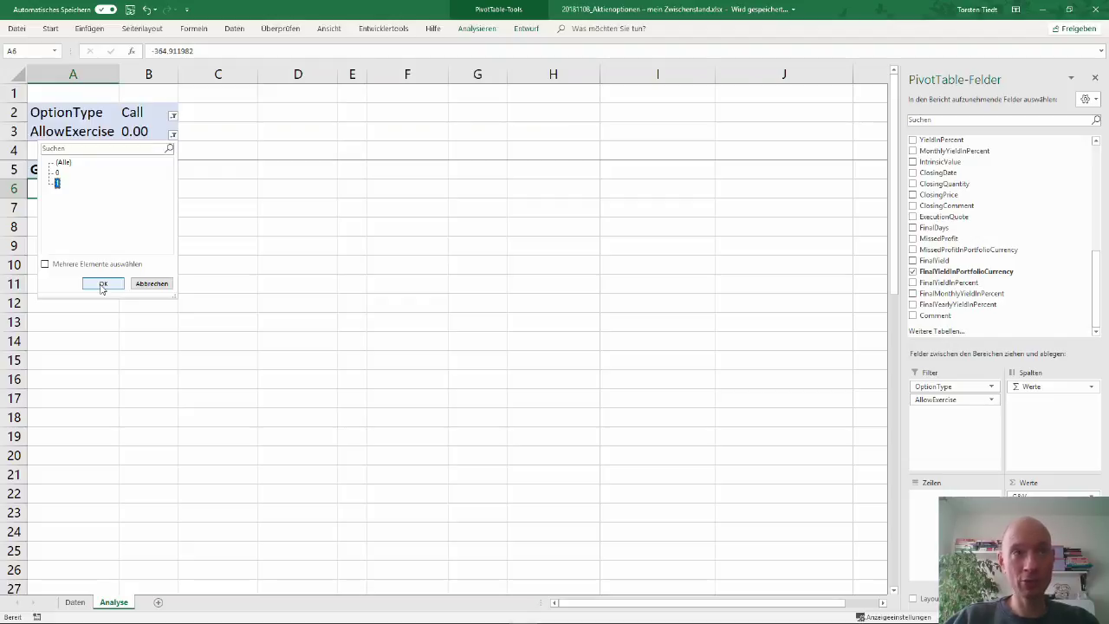
left_click(101, 285)
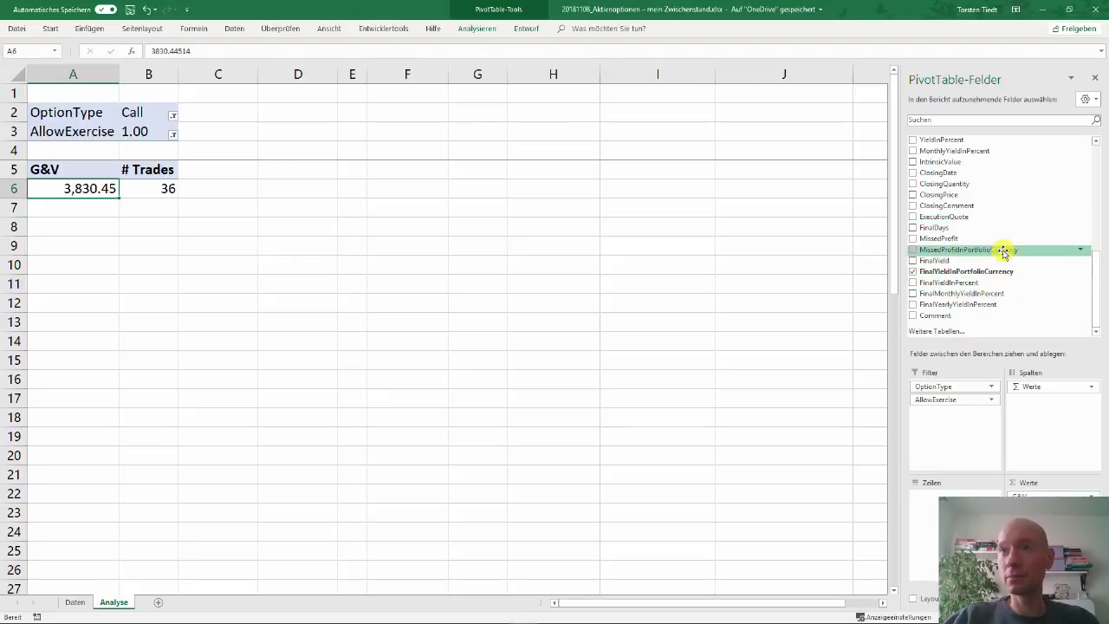
Add MissedProfitInPortfolioCurrency to the pivot table's values and name the value field Buchverlust.
left_click_drag(965, 251, 1048, 515)
left_click(1048, 511)
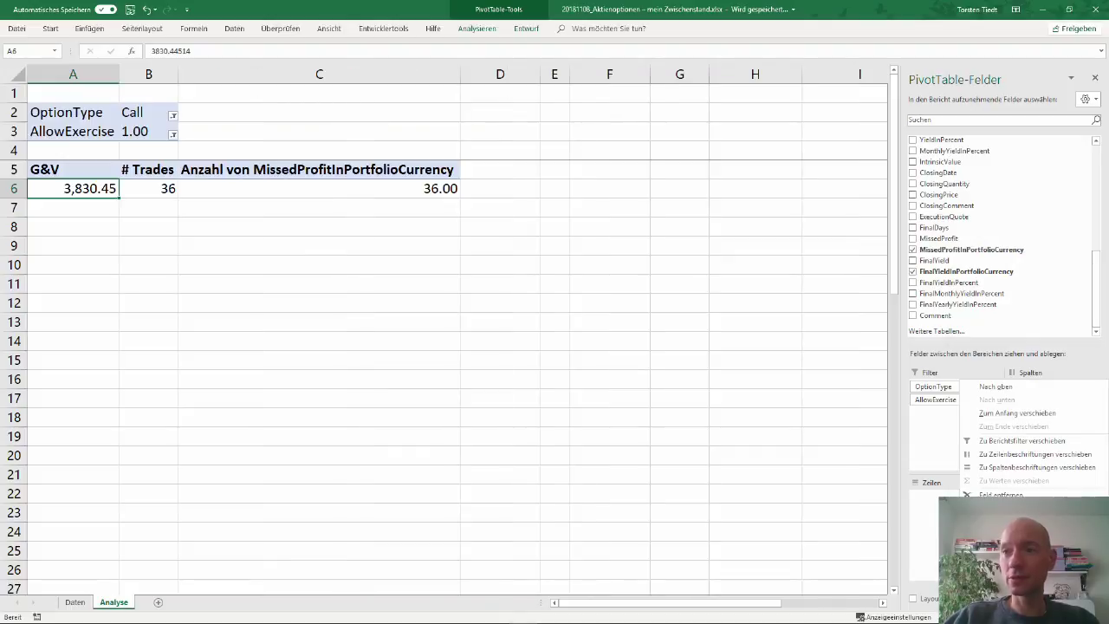
left_click(1005, 511)
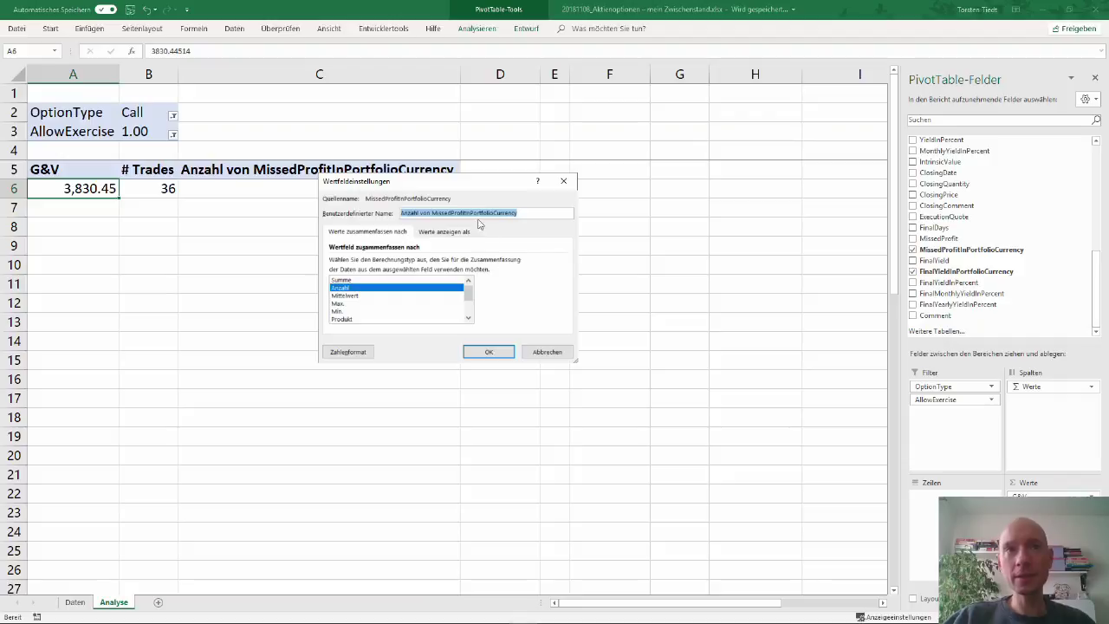
type("Ri")
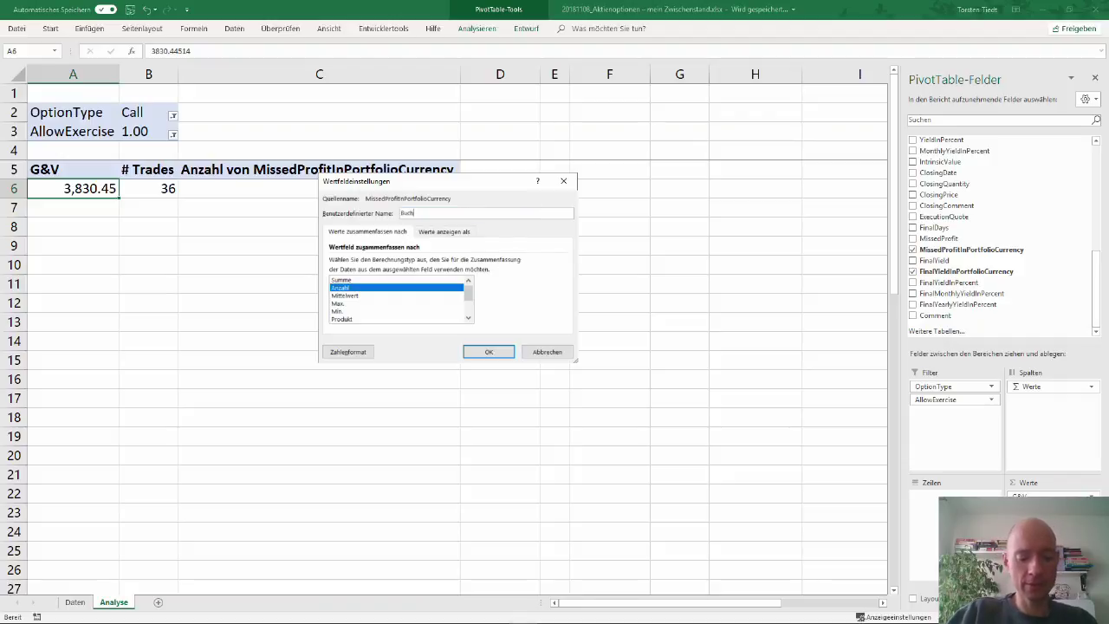
type("chverlust")
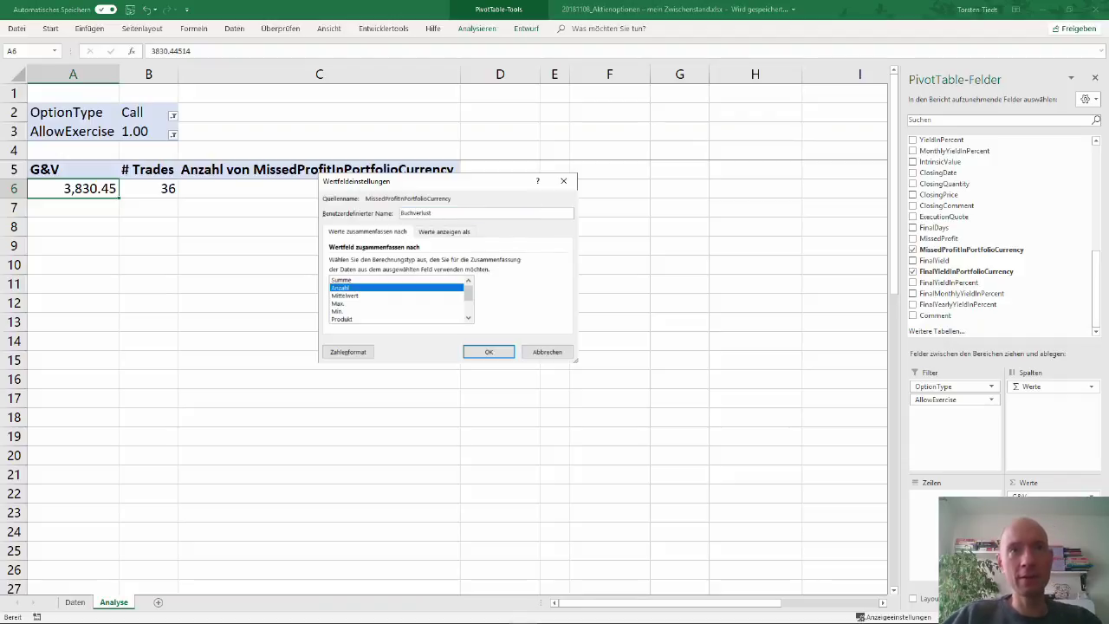
left_click(487, 352)
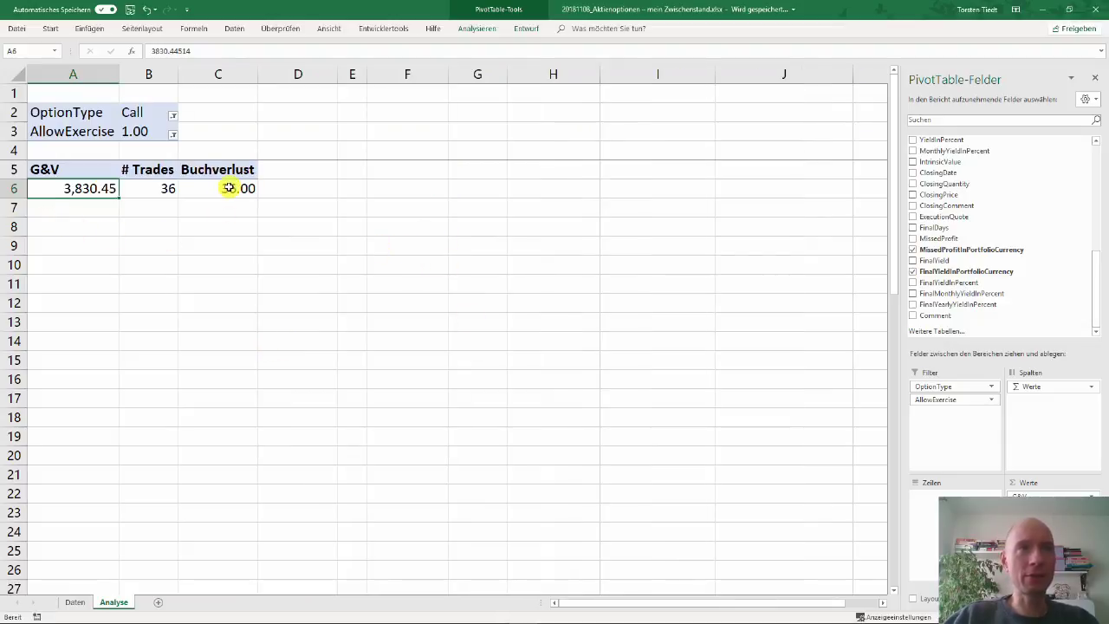
Summarize the missed-profit value field by Summe and give it the Zahl format with two decimals and a thousands separator.
left_click(991, 386)
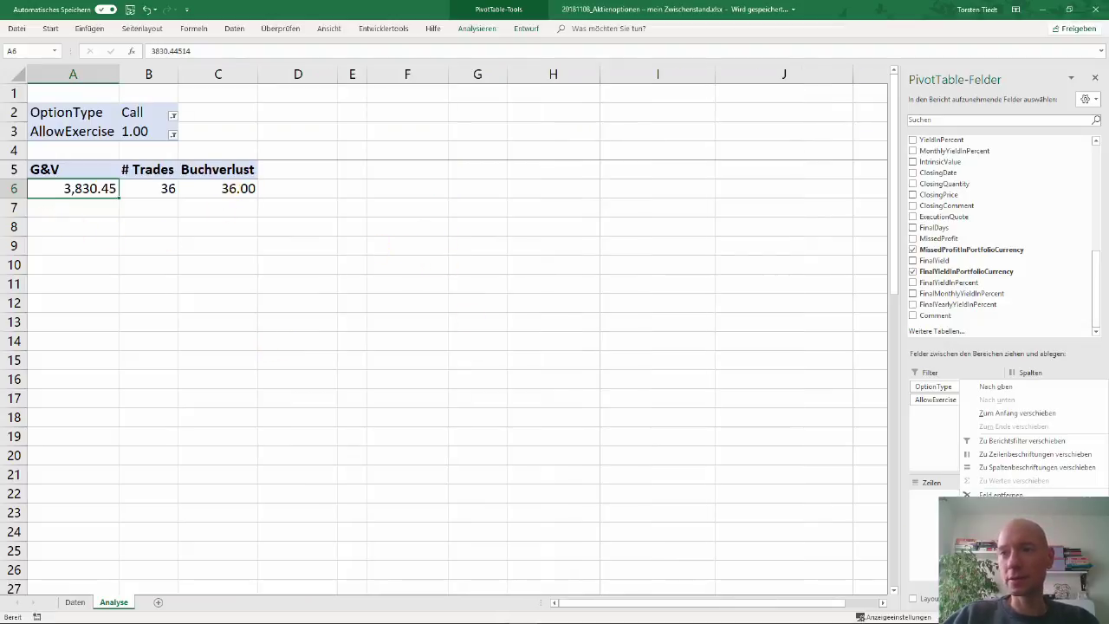
left_click(1009, 521)
left_click(342, 280)
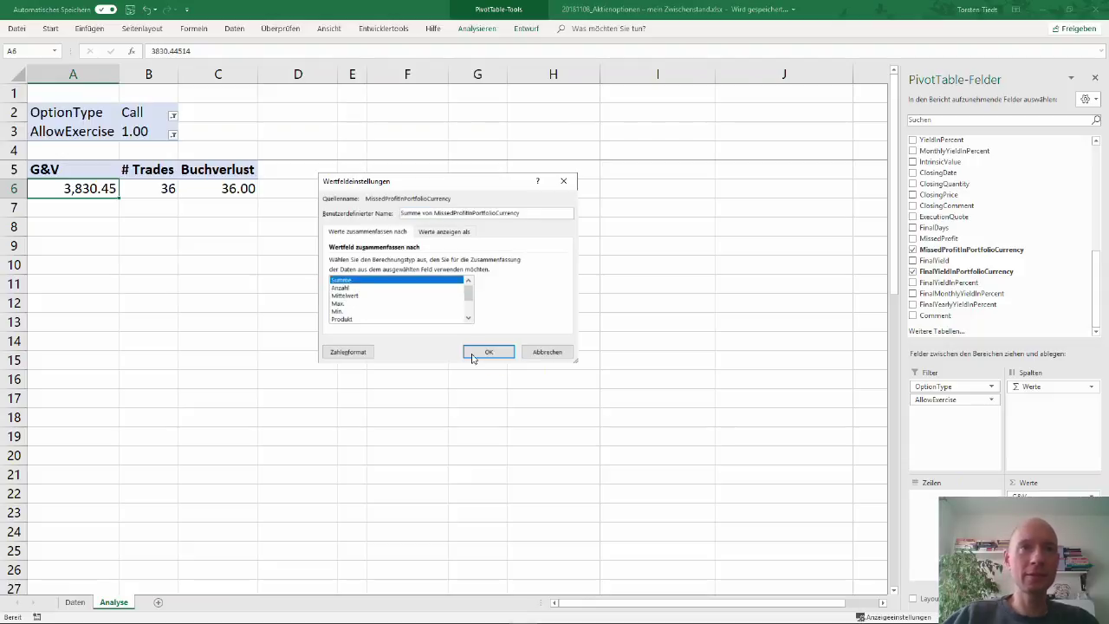
left_click(356, 353)
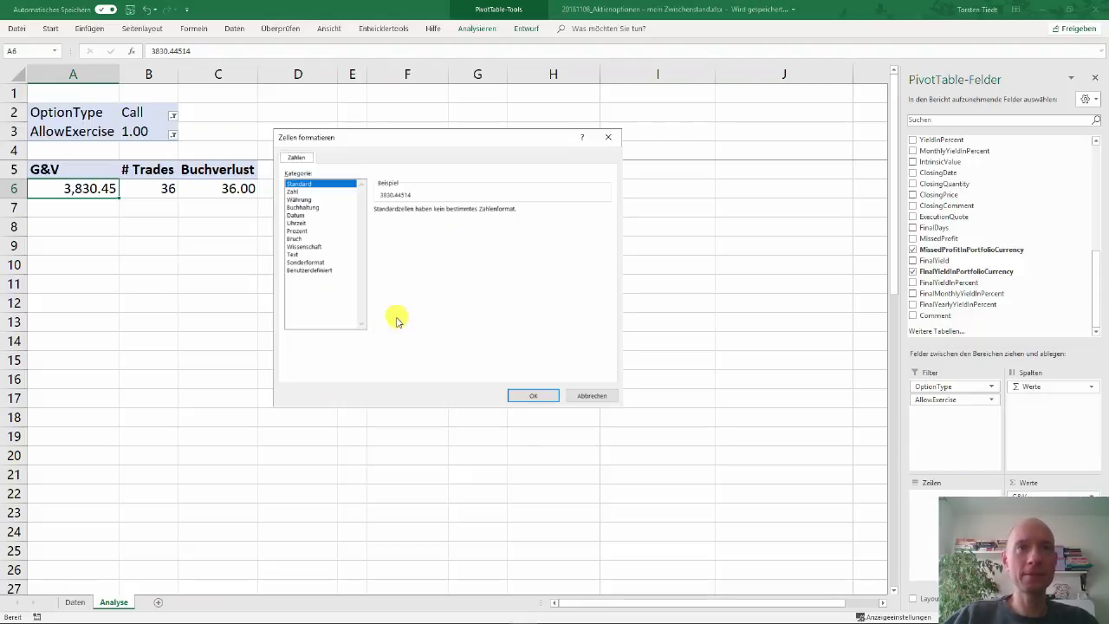
left_click(345, 192)
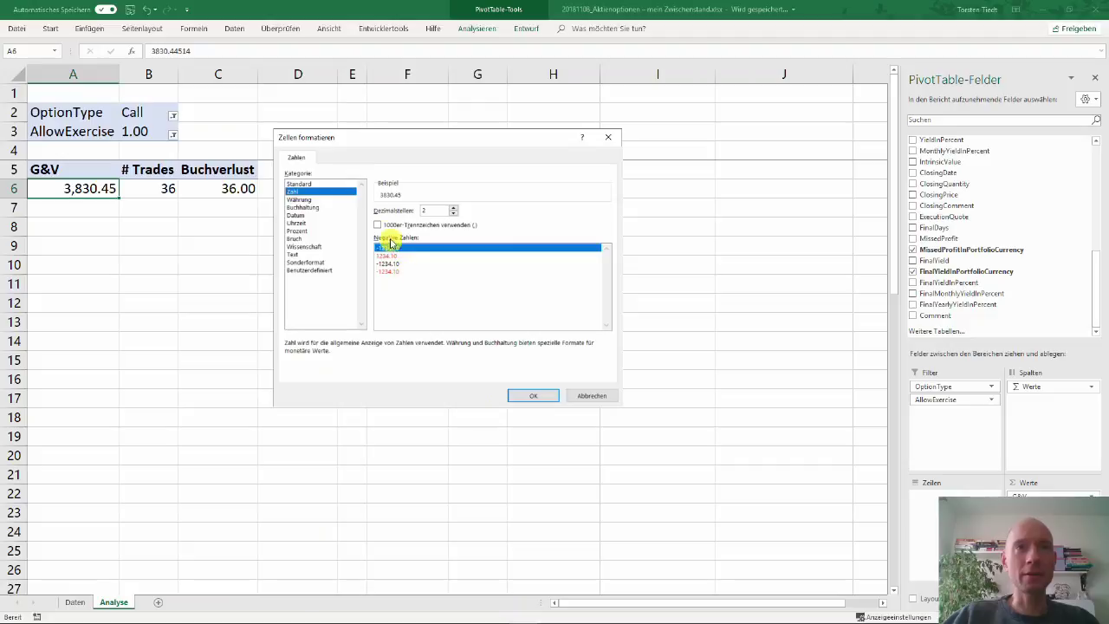
left_click(377, 224)
left_click(527, 396)
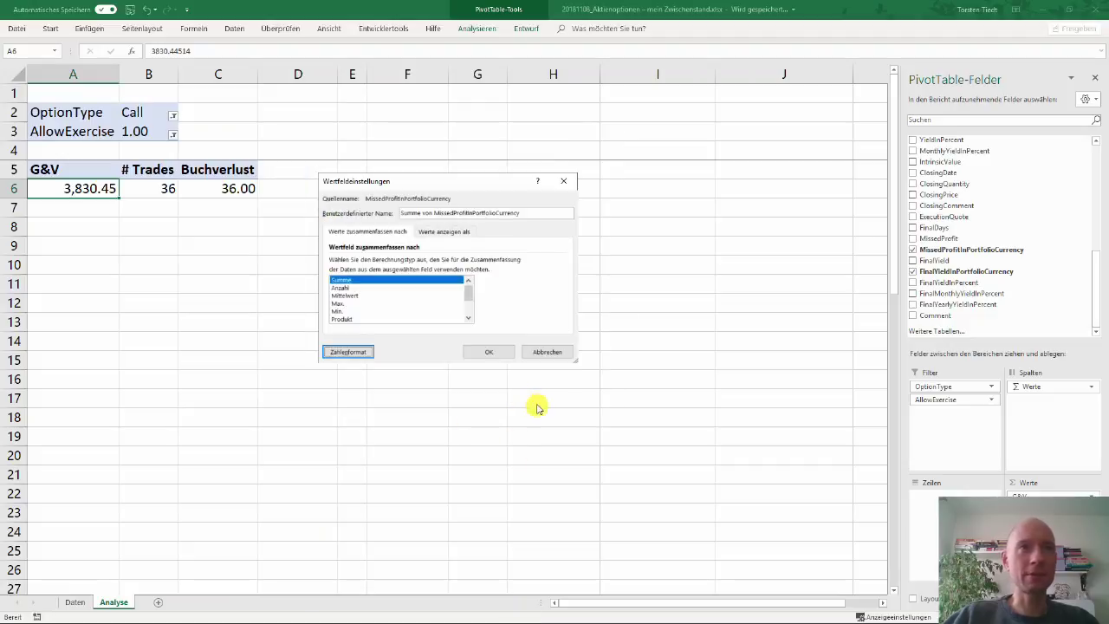
left_click(487, 352)
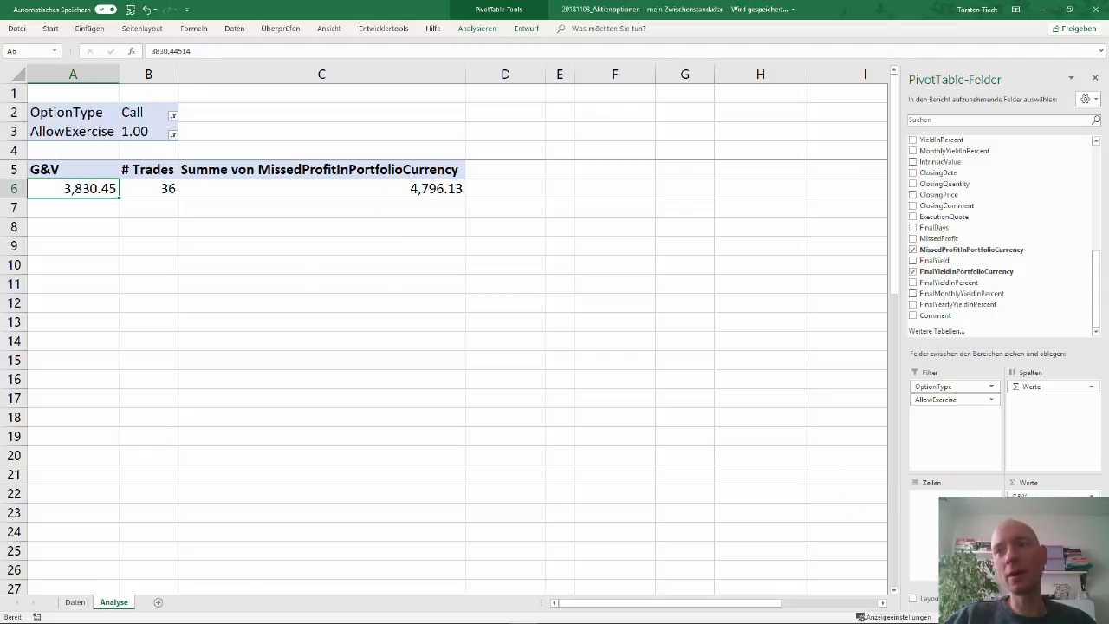
Rename the summed missed-profit value field as Buchverlust.
left_click(959, 386)
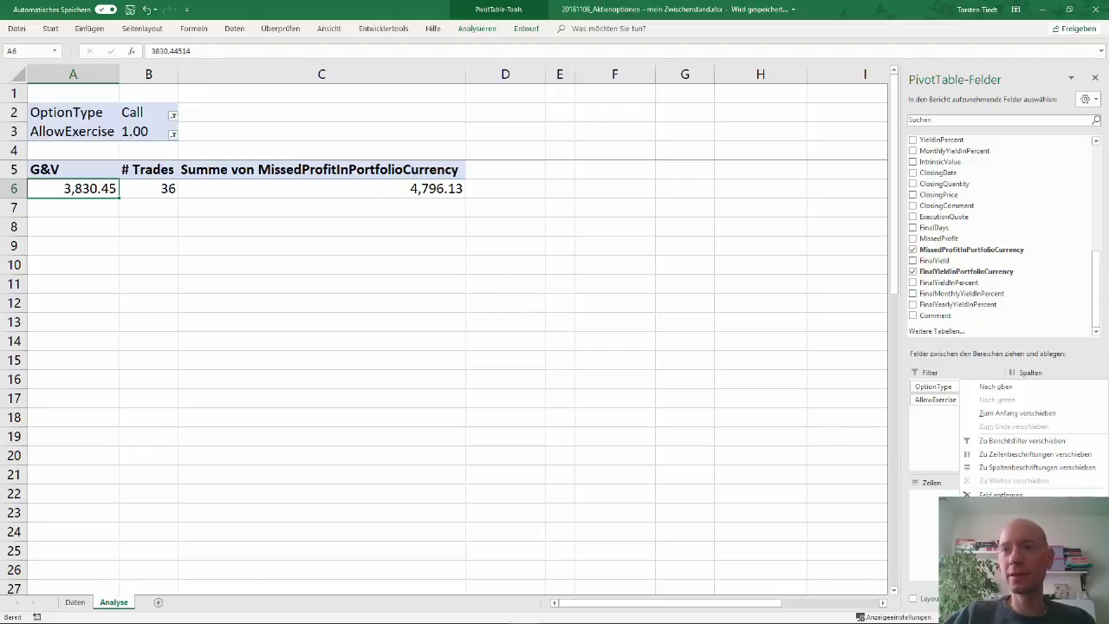
left_click(1009, 509)
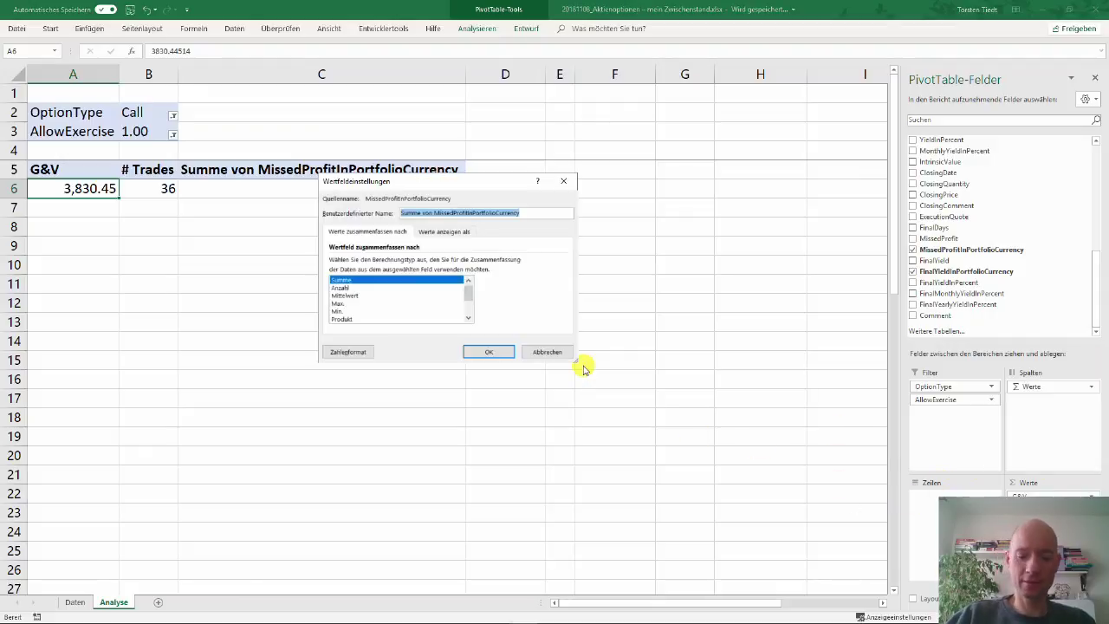
type("Buchverlust")
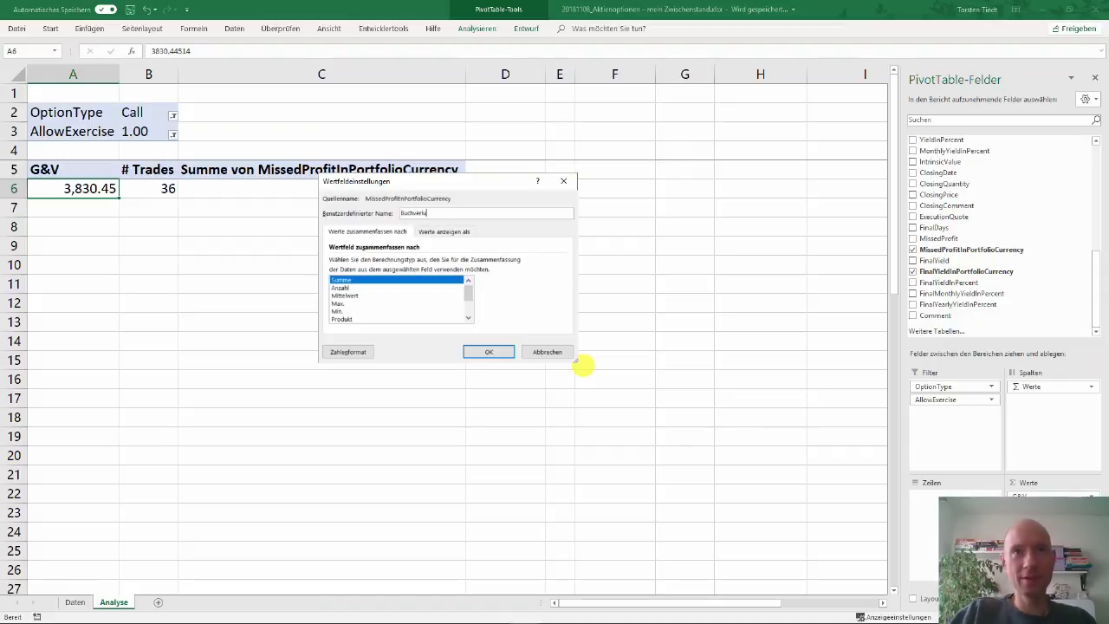
key("Return")
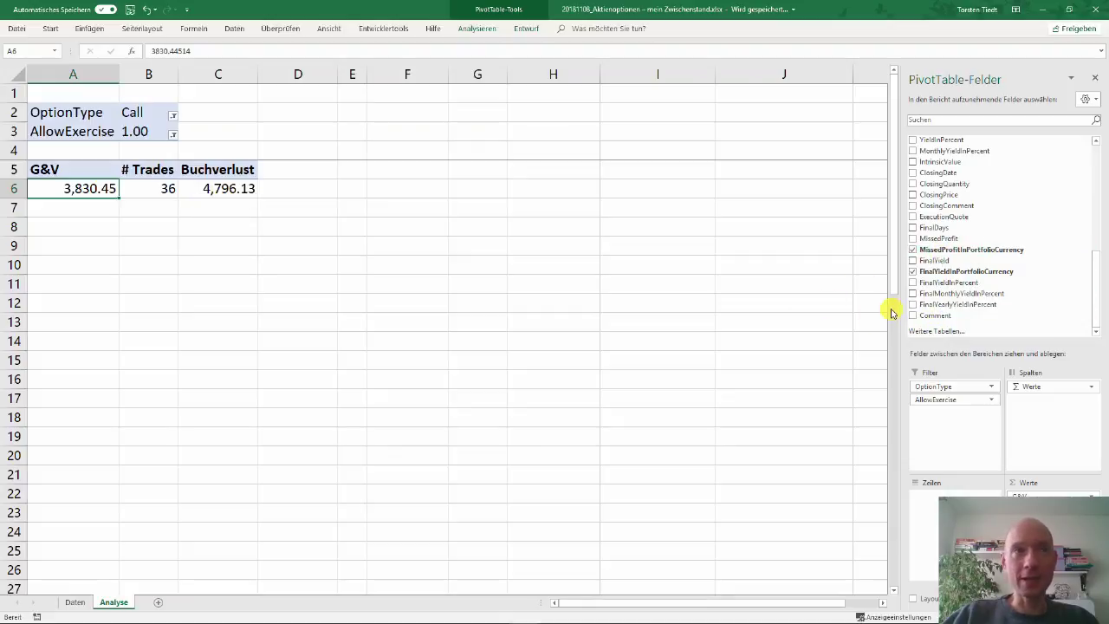
Break the pivot table down by the Name field in its rows and select the Apple row from Basiswert to Buchverlust.
scroll(973, 237, "up", 10)
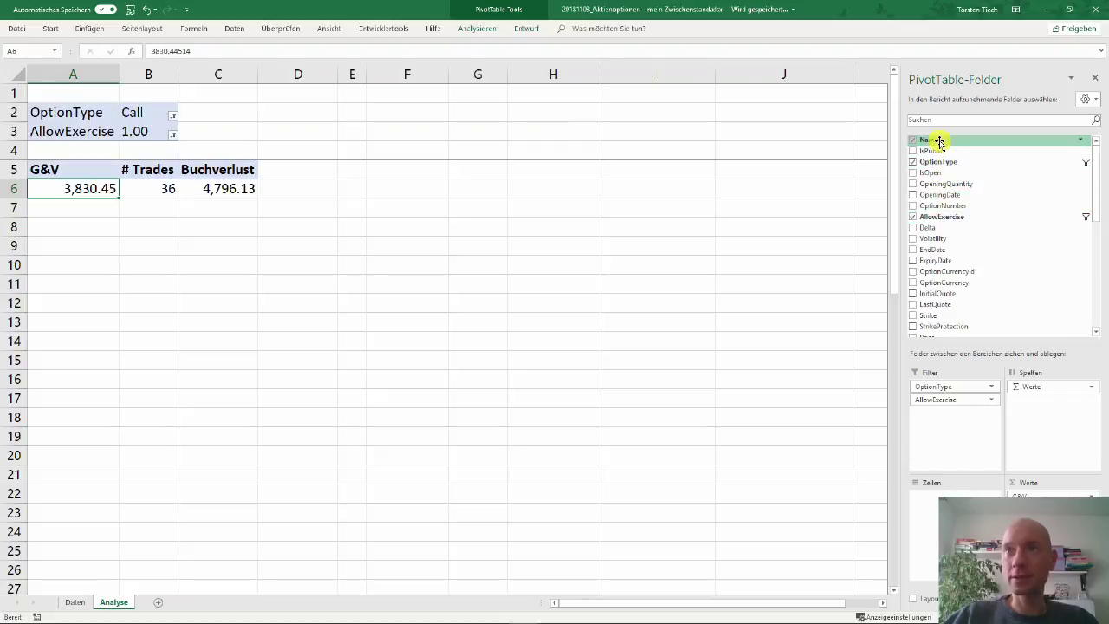
left_click_drag(939, 141, 952, 498)
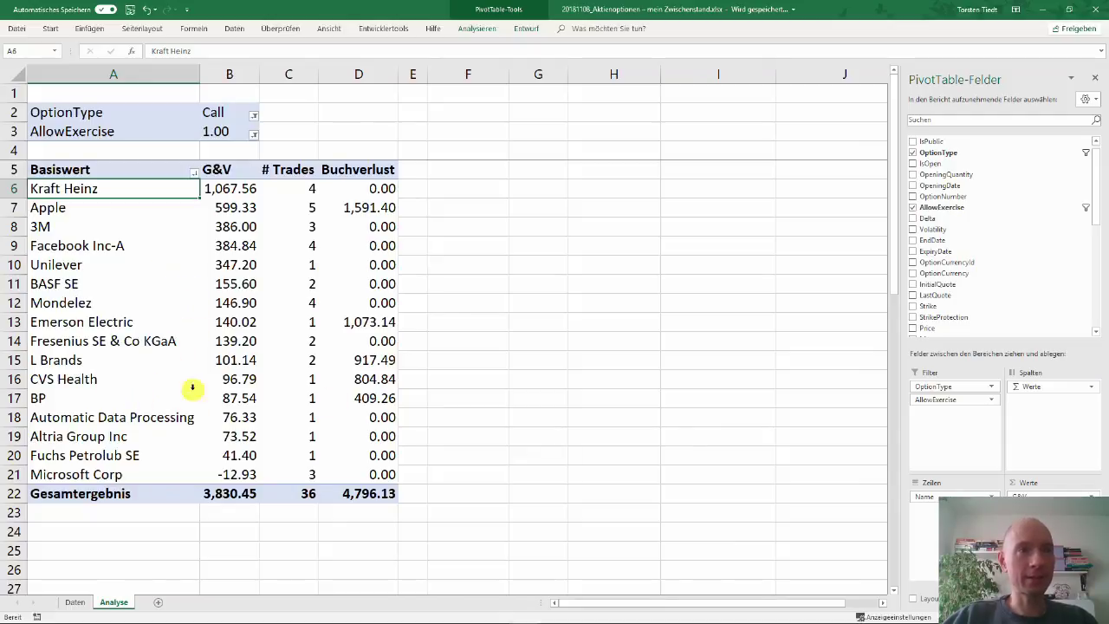
left_click(65, 212)
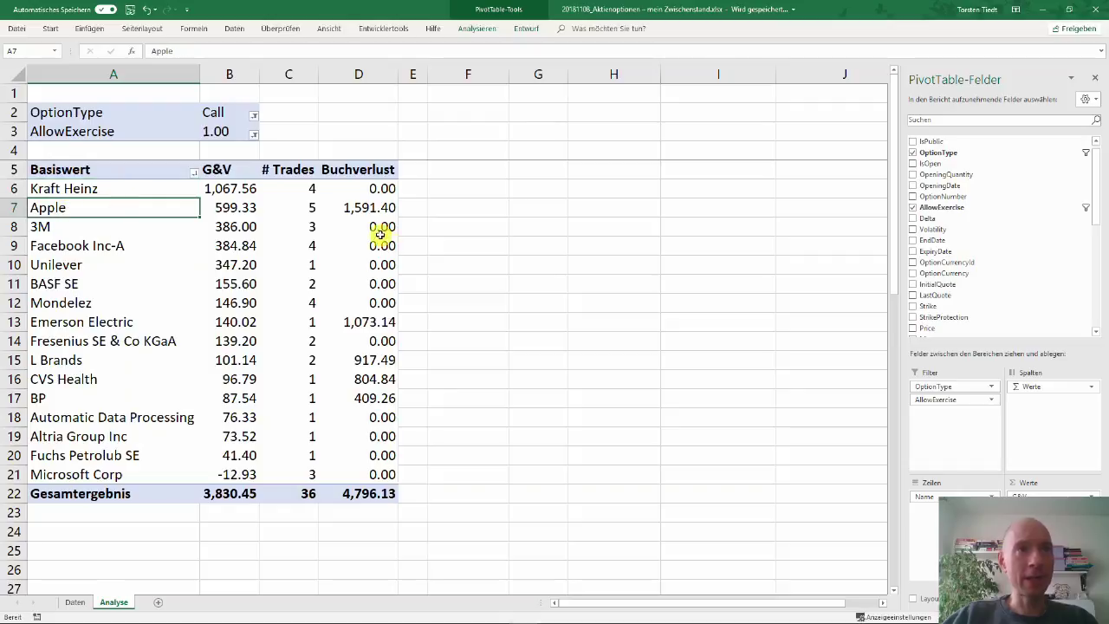
left_click_drag(366, 208, 86, 216)
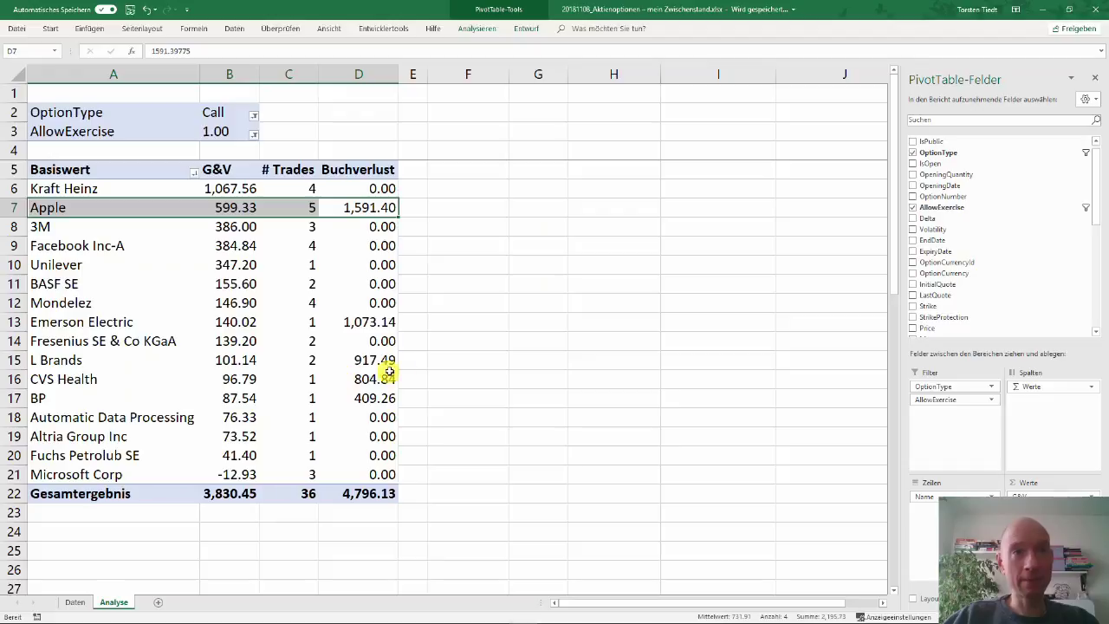
Examine the Buchverlust values per underlying, check the CVS Health trades in the browser's options trade table, and return to the Excel workbook.
mouse_move(346, 361)
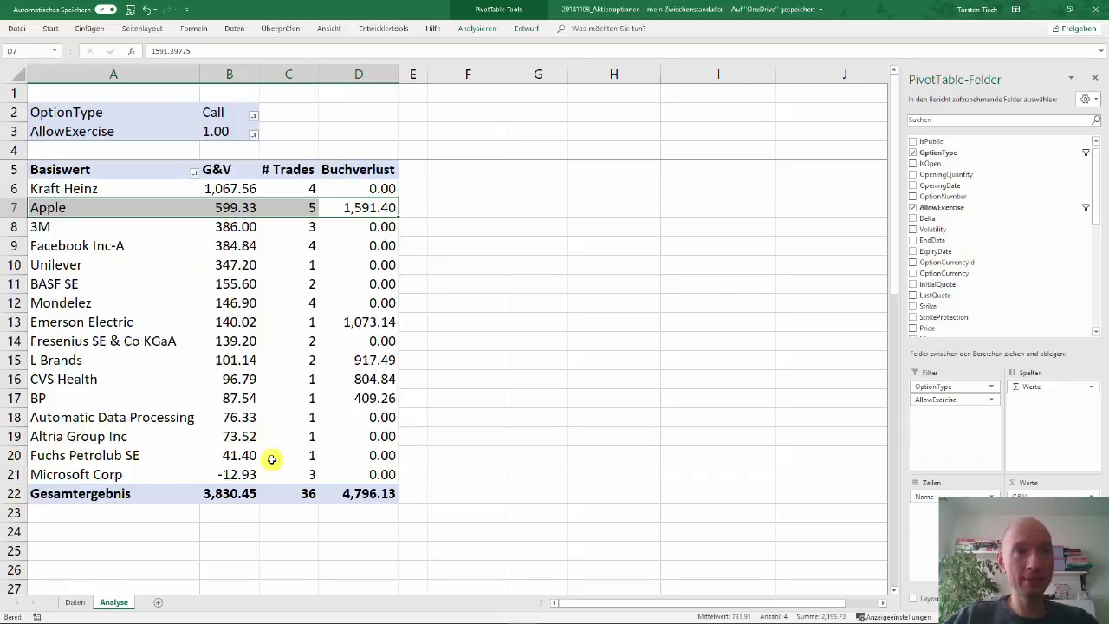
mouse_move(344, 381)
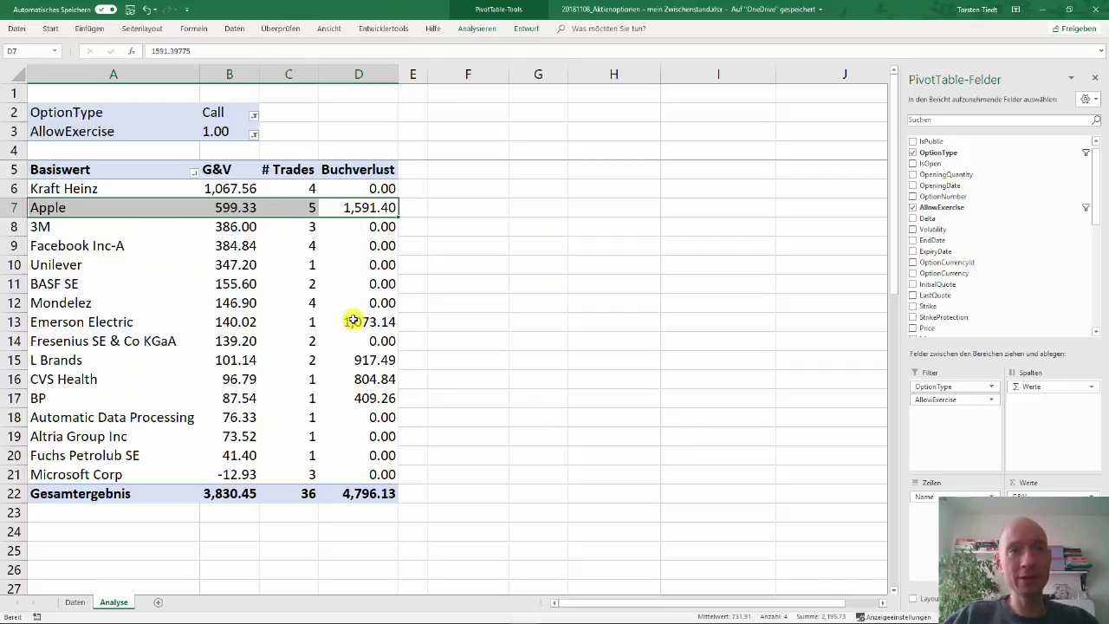
mouse_move(349, 322)
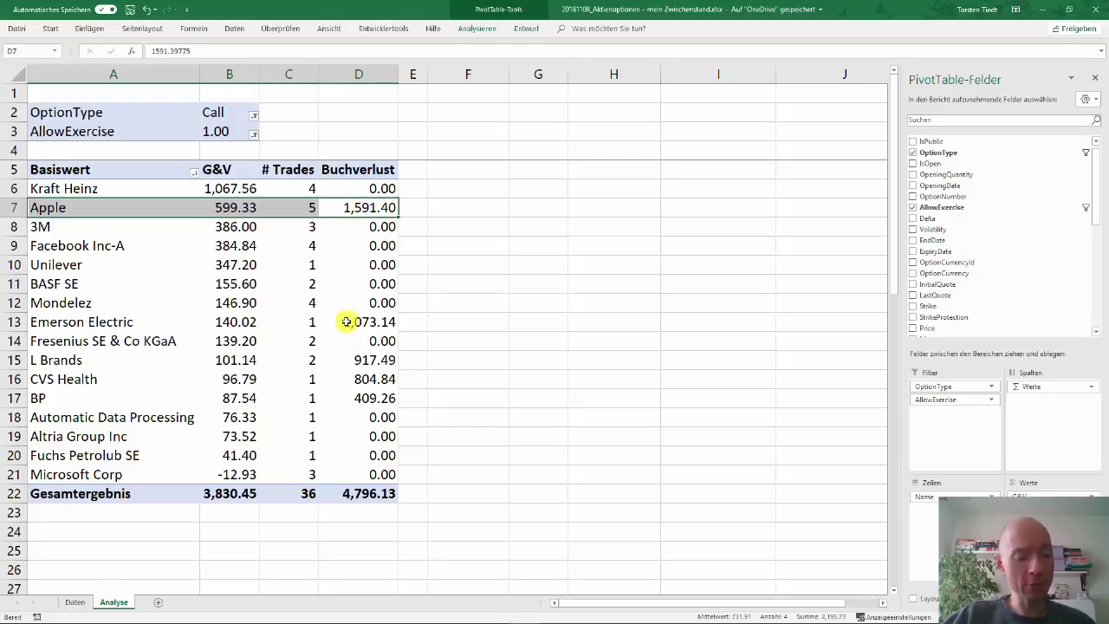
left_click(452, 284)
left_click(451, 326)
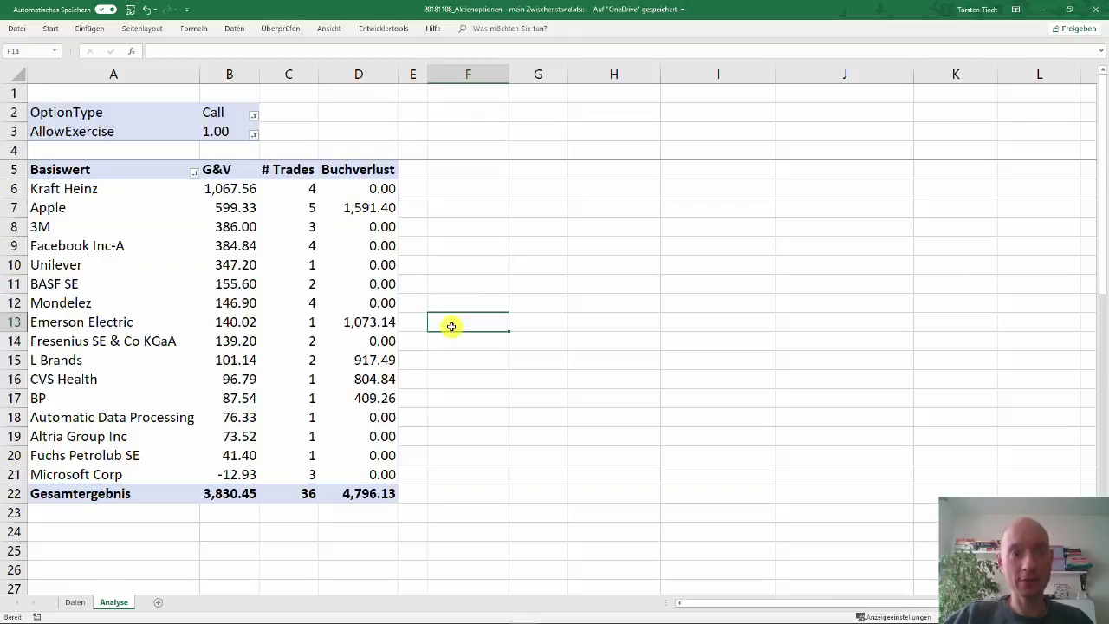
key("alt+Tab")
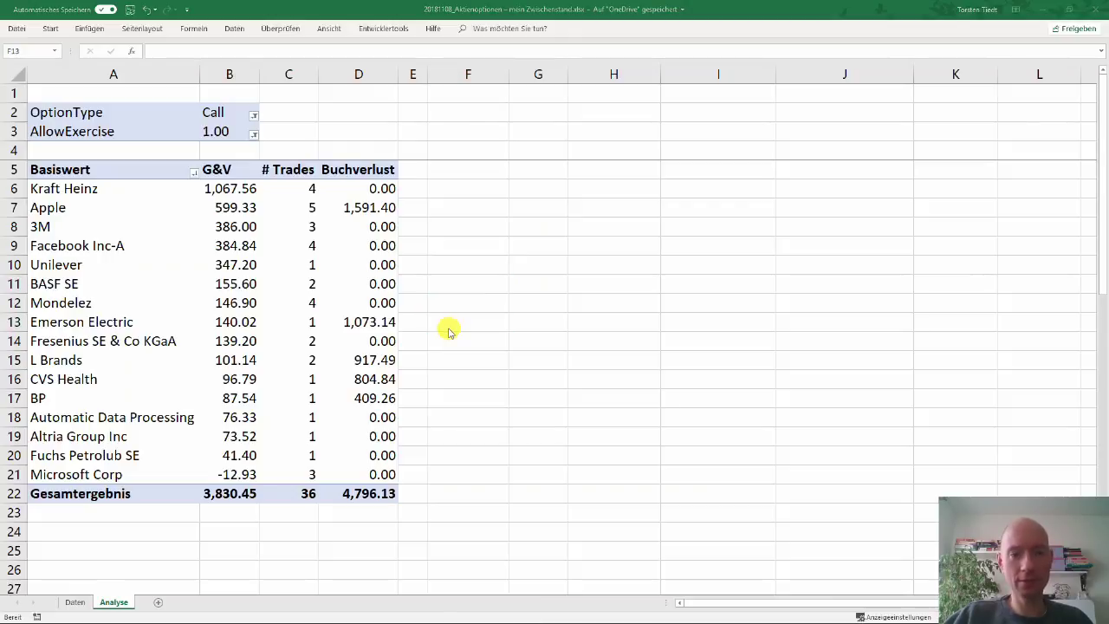
key("ctrl+Tab")
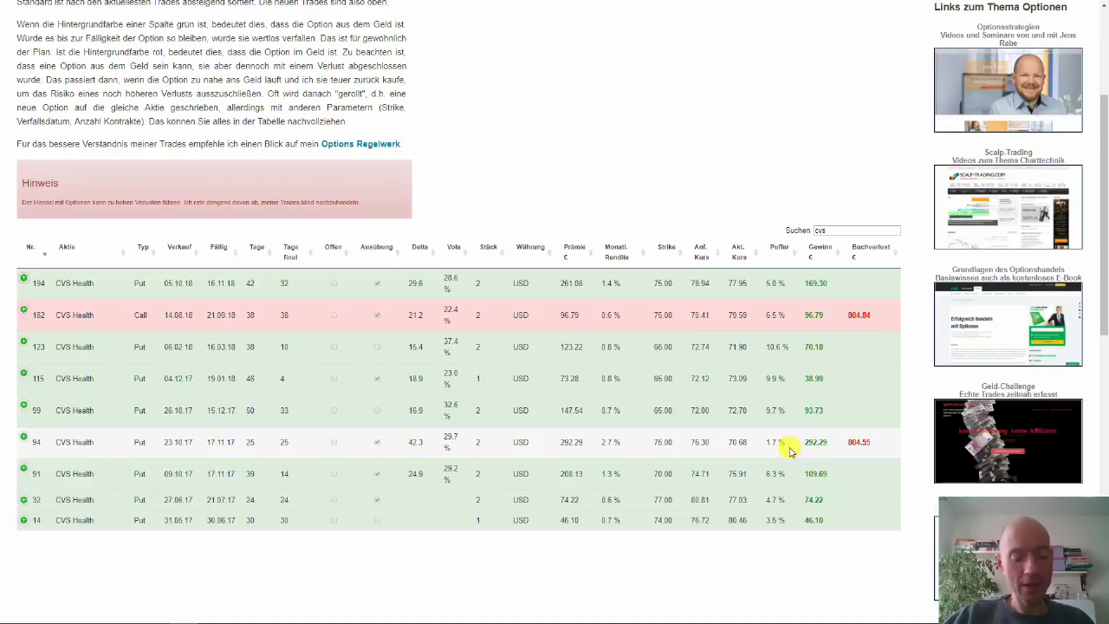
key("alt+Tab")
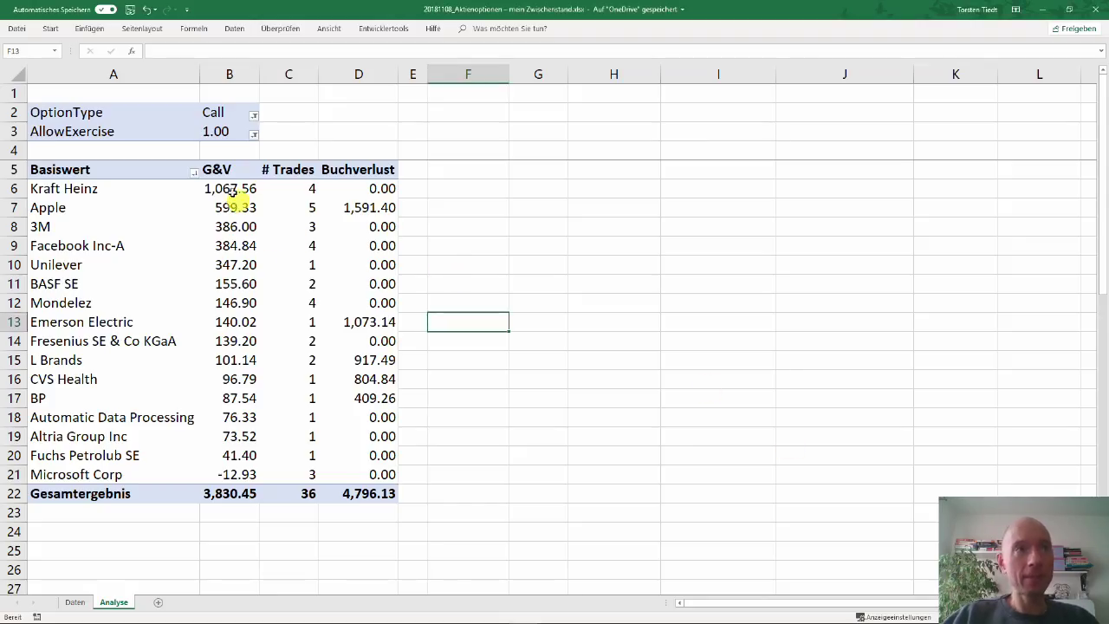
Remove the Name field from the pivot table's rows and reset the AllowExercise filter to (Alle).
left_click(127, 226)
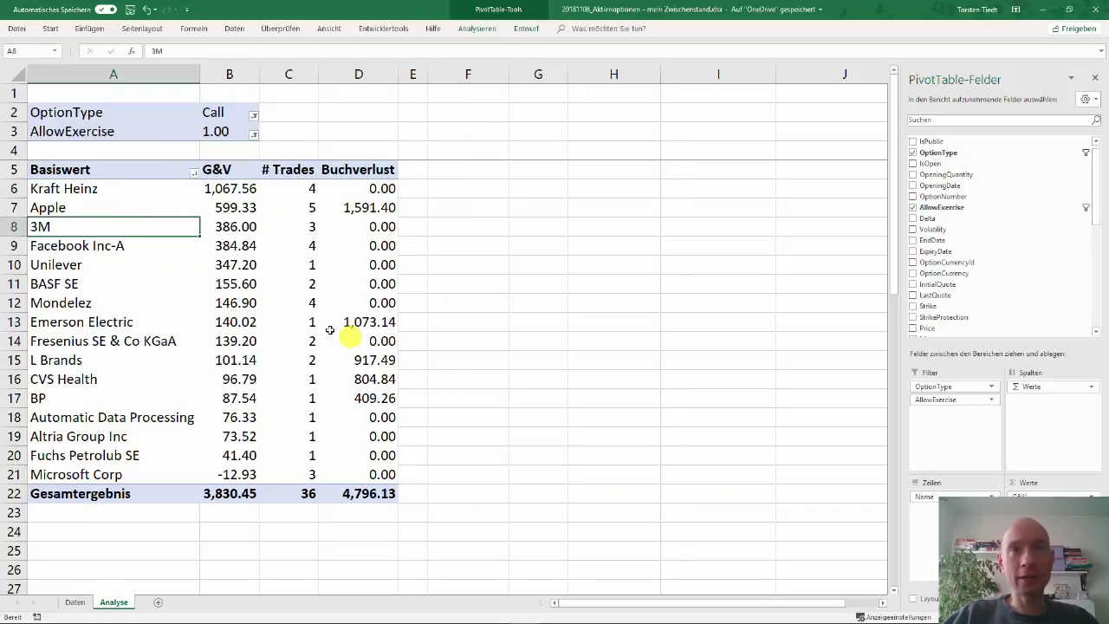
left_click_drag(924, 500, 881, 279)
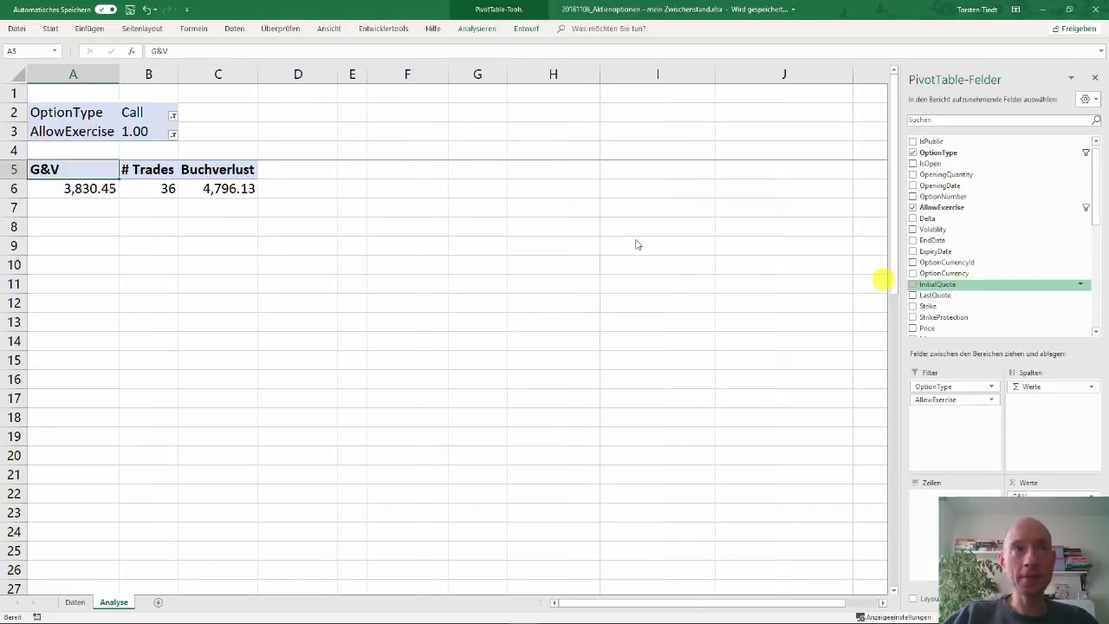
left_click(173, 134)
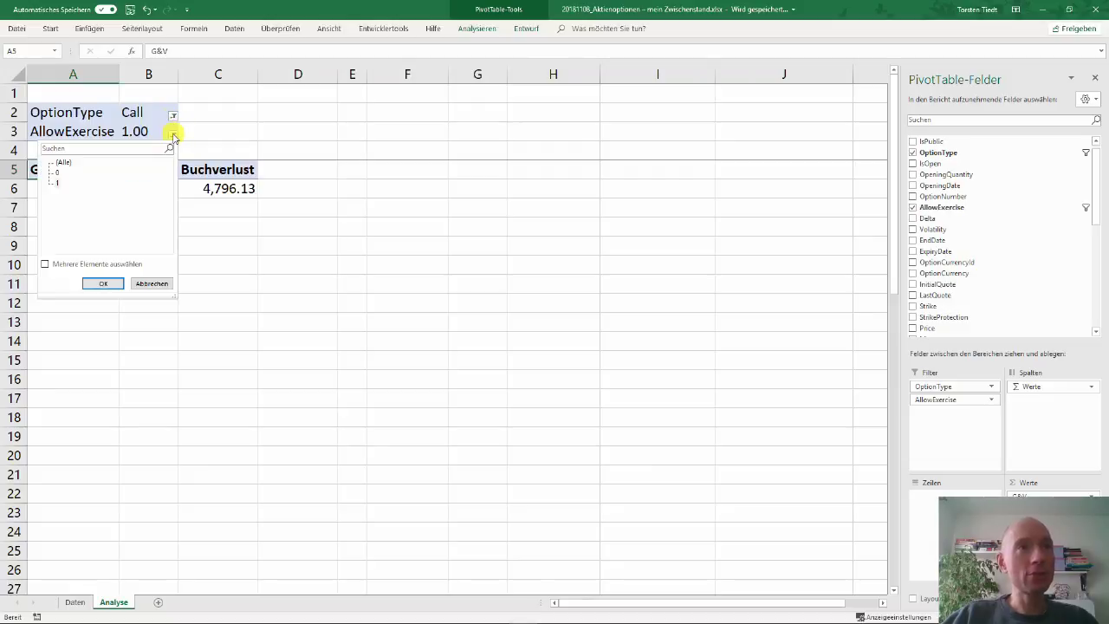
left_click(63, 163)
left_click(102, 284)
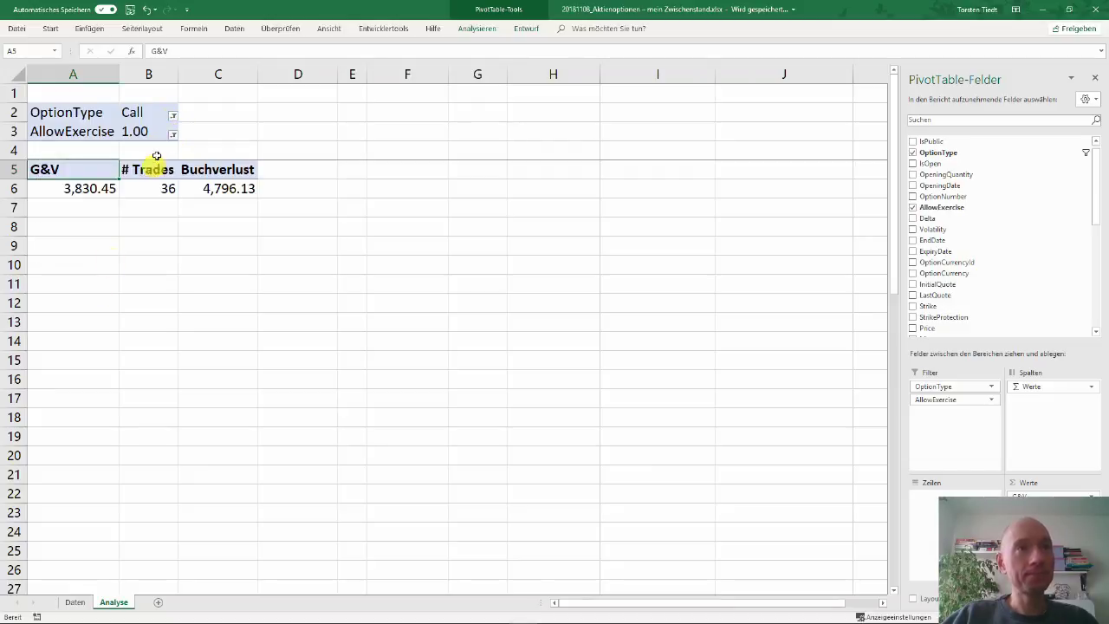
Filter the pivot table to OptionType Put with AllowExercise 0 and check its G&V and Buchverlust totals.
left_click(173, 115)
left_click(61, 165)
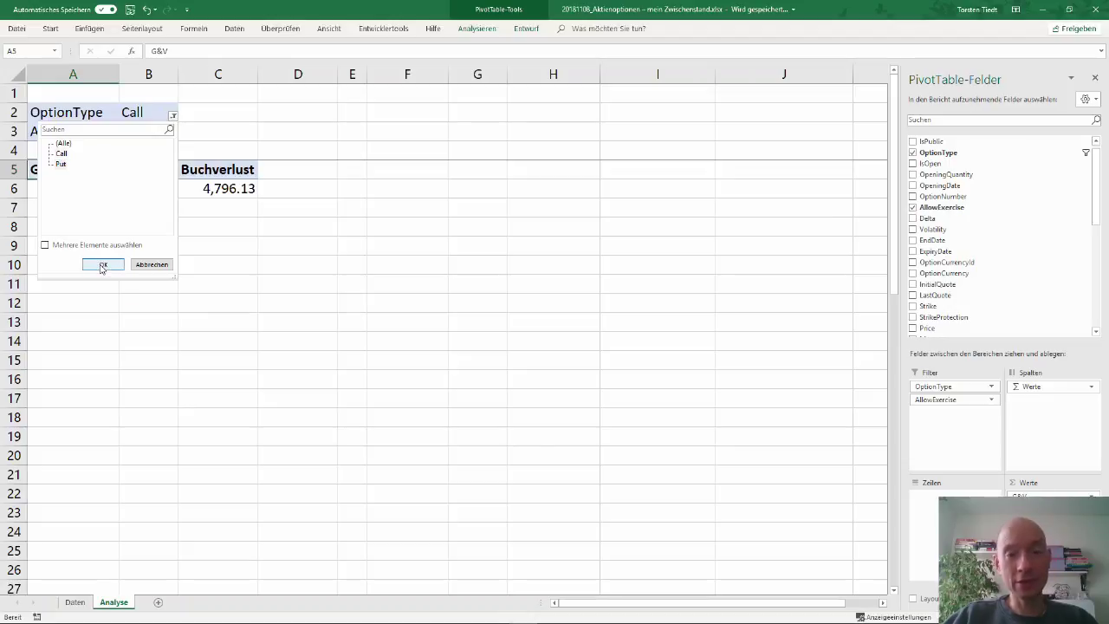
left_click(101, 264)
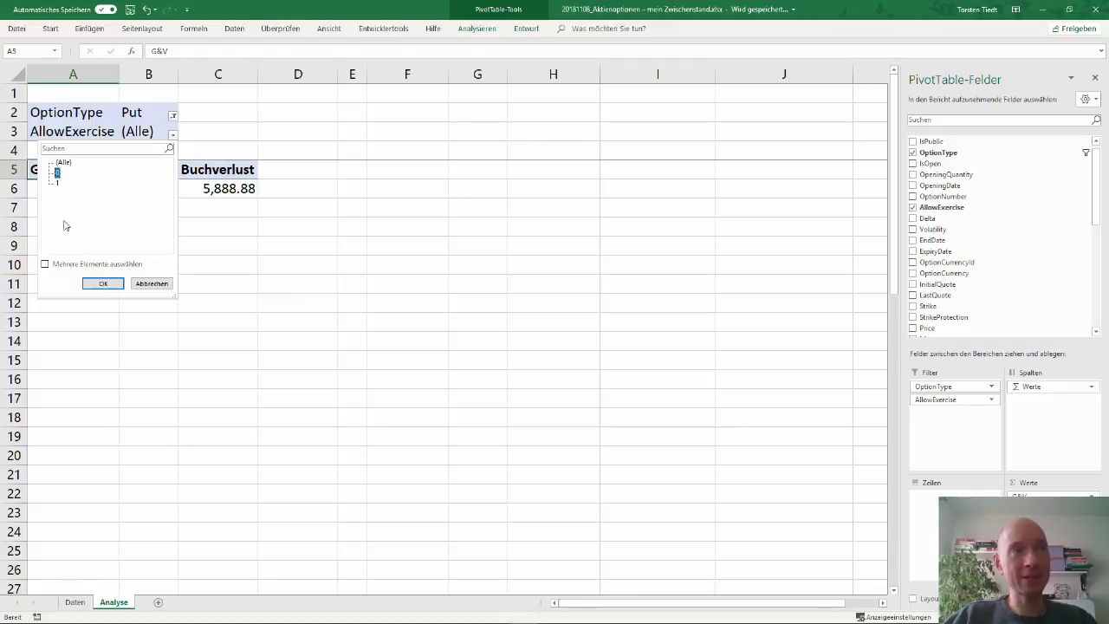
left_click(102, 286)
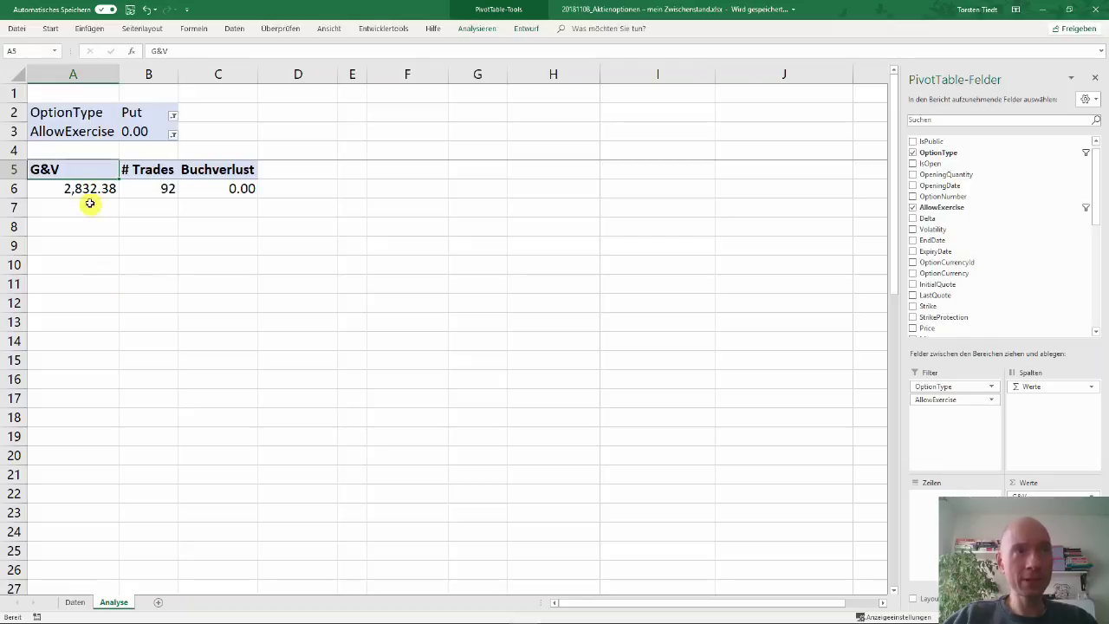
left_click(218, 188)
mouse_move(69, 191)
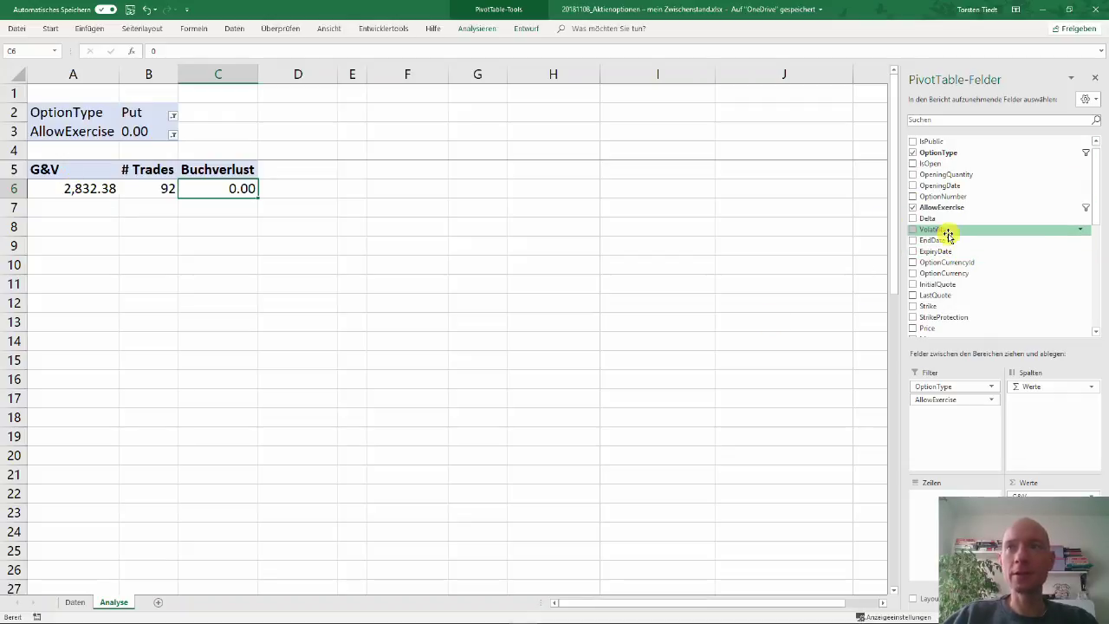
Break the put results down by the Name field in the rows and review the G&V per underlying down to Gesamtergebnis.
scroll(959, 264, "down", 3)
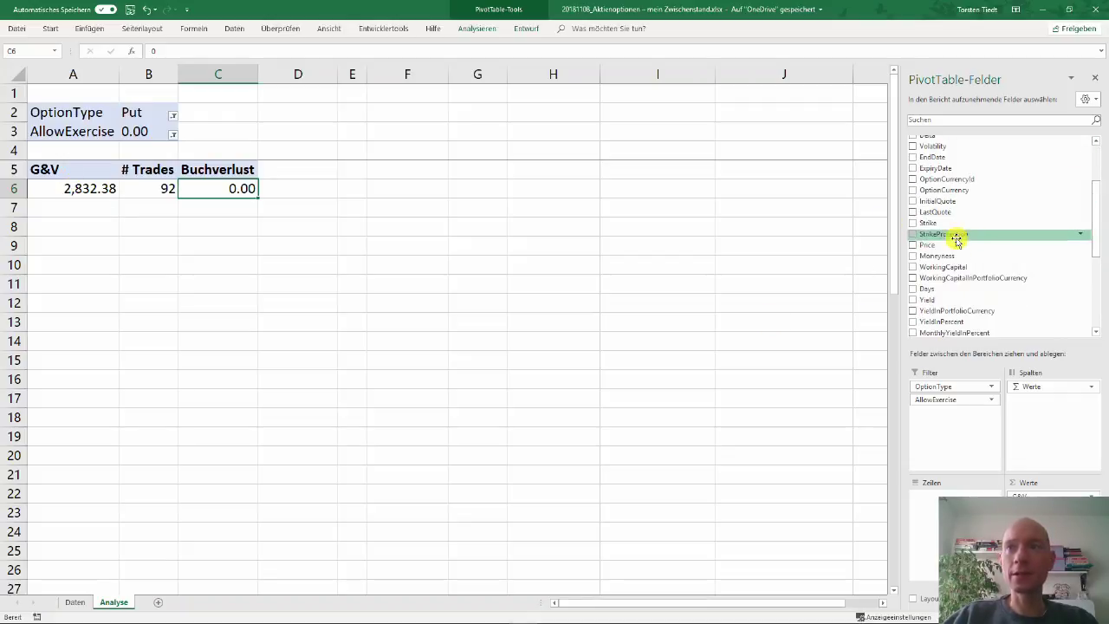
scroll(962, 240, "up", 3)
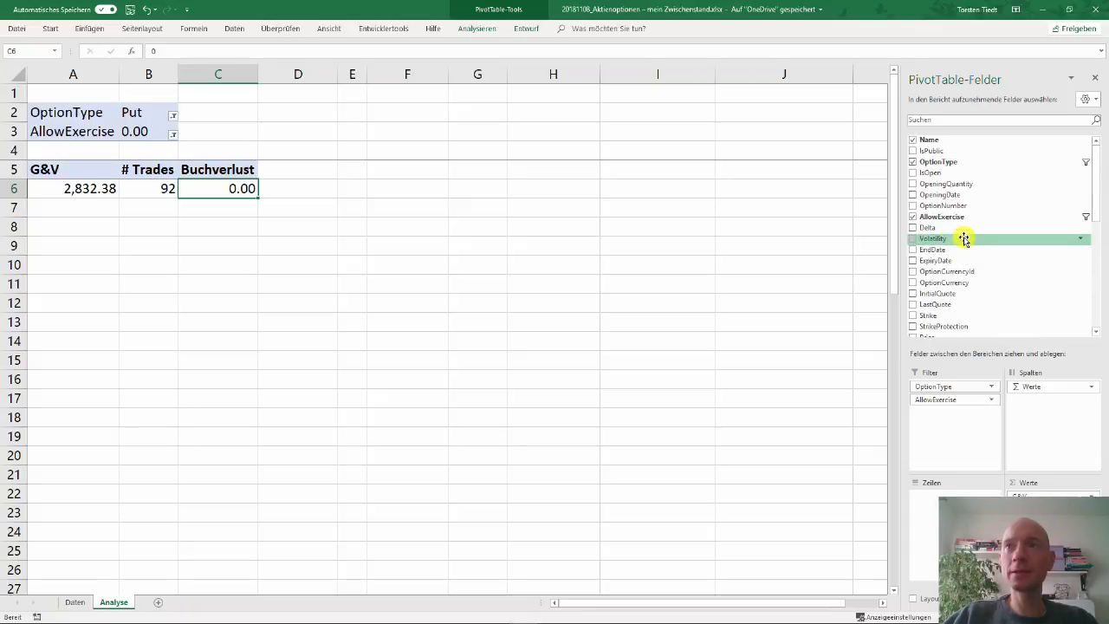
scroll(953, 182, "up", 1)
left_click_drag(949, 163, 953, 495)
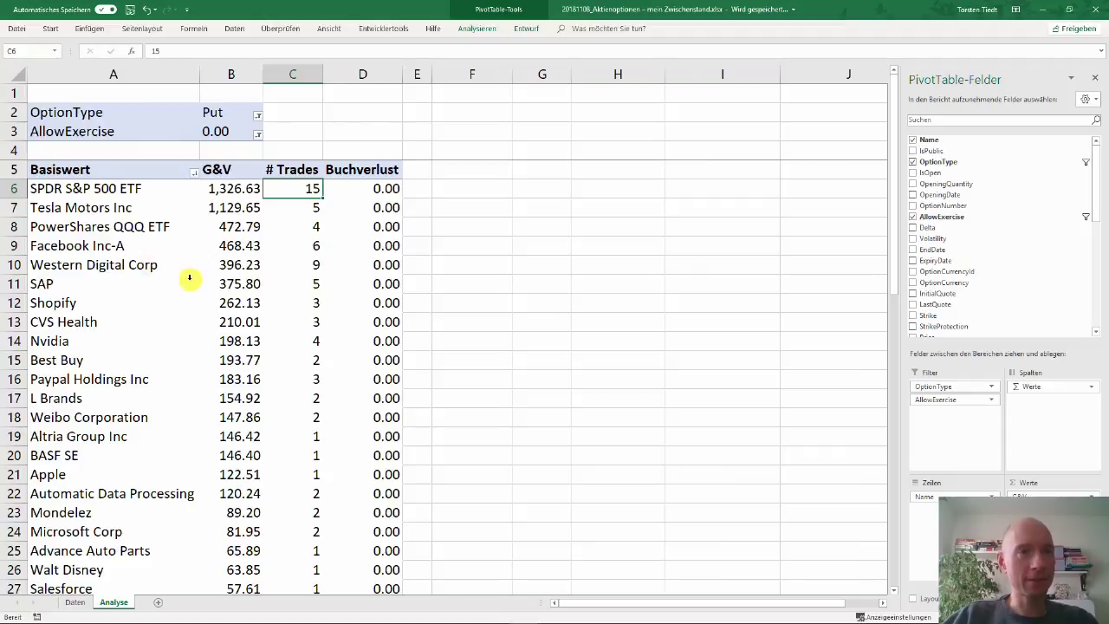
scroll(188, 280, "down", 5)
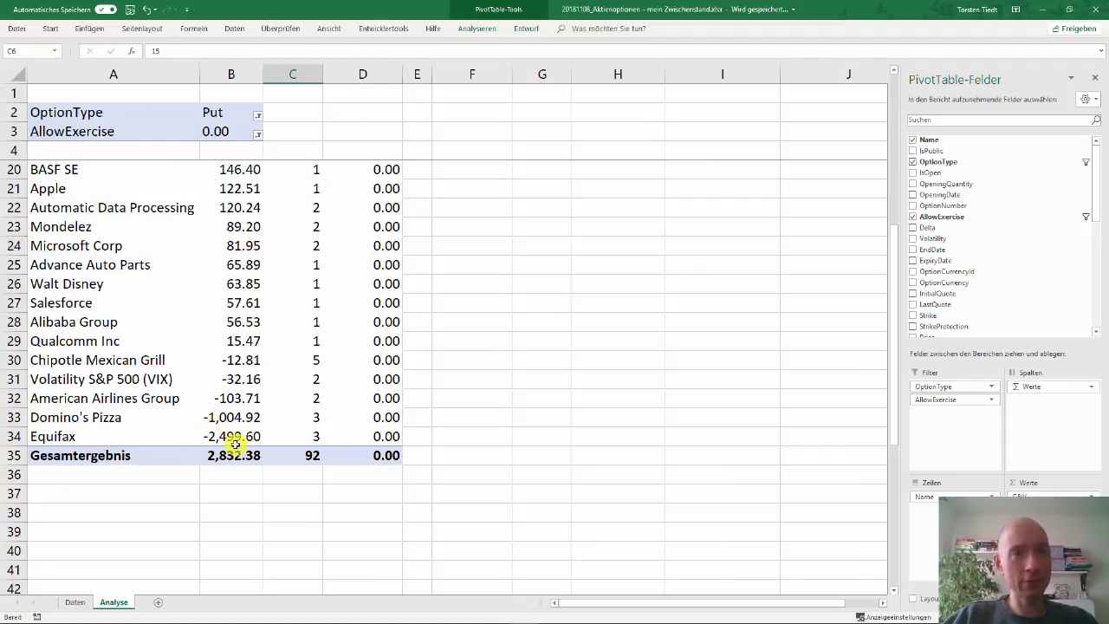
mouse_move(235, 437)
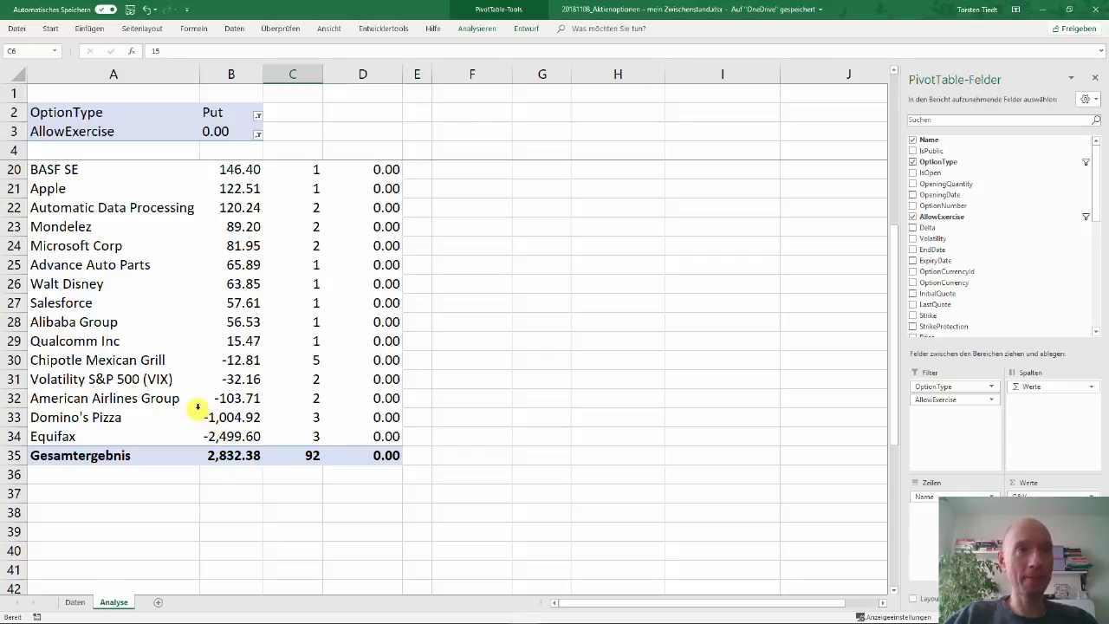
scroll(194, 399, "up", 4)
scroll(194, 400, "up", 1)
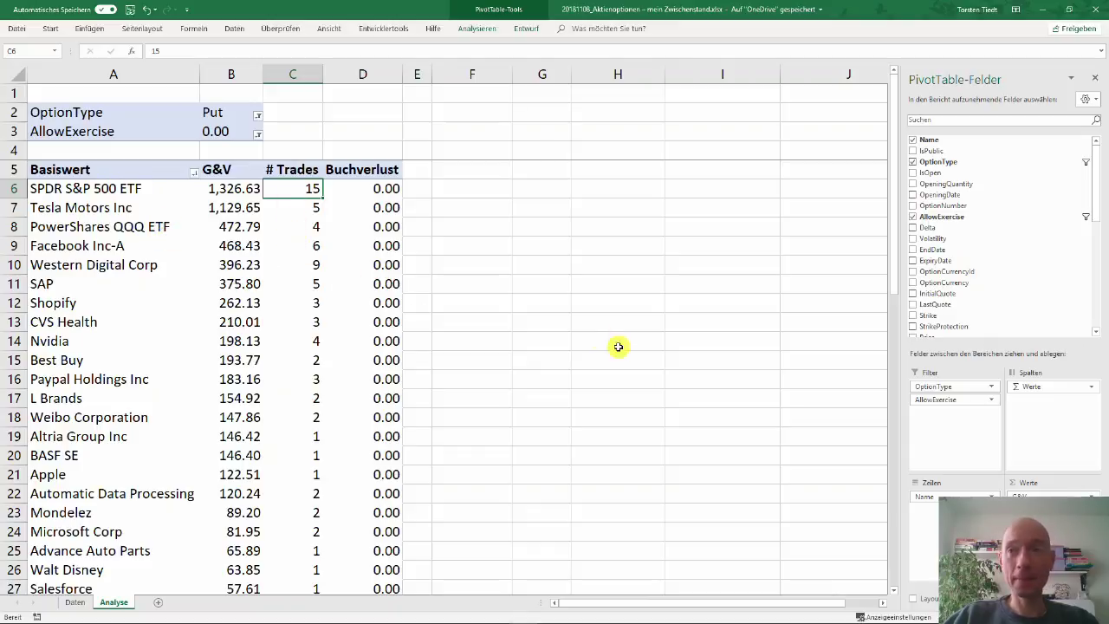
Set the AllowExercise filter to 1 for the put options broken down by underlying.
left_click(257, 135)
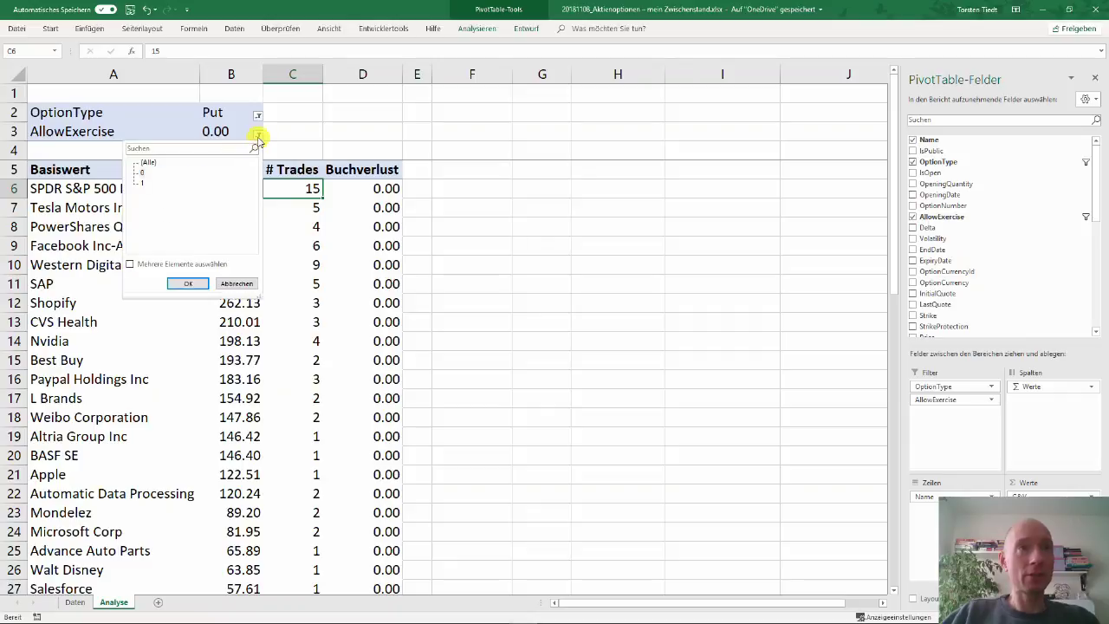
left_click(142, 183)
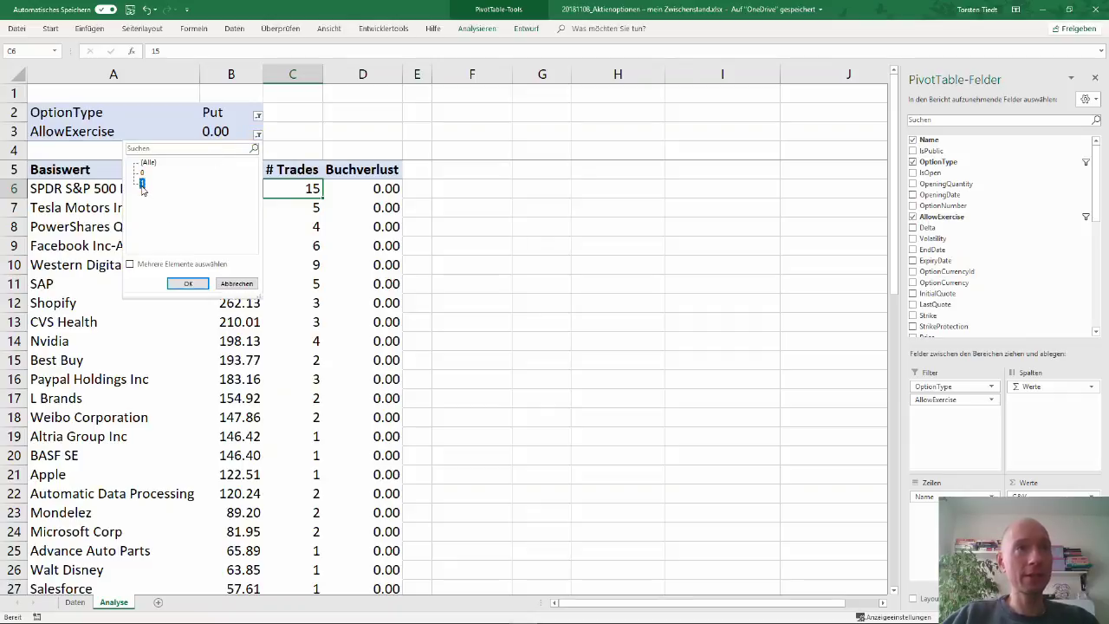
left_click(188, 283)
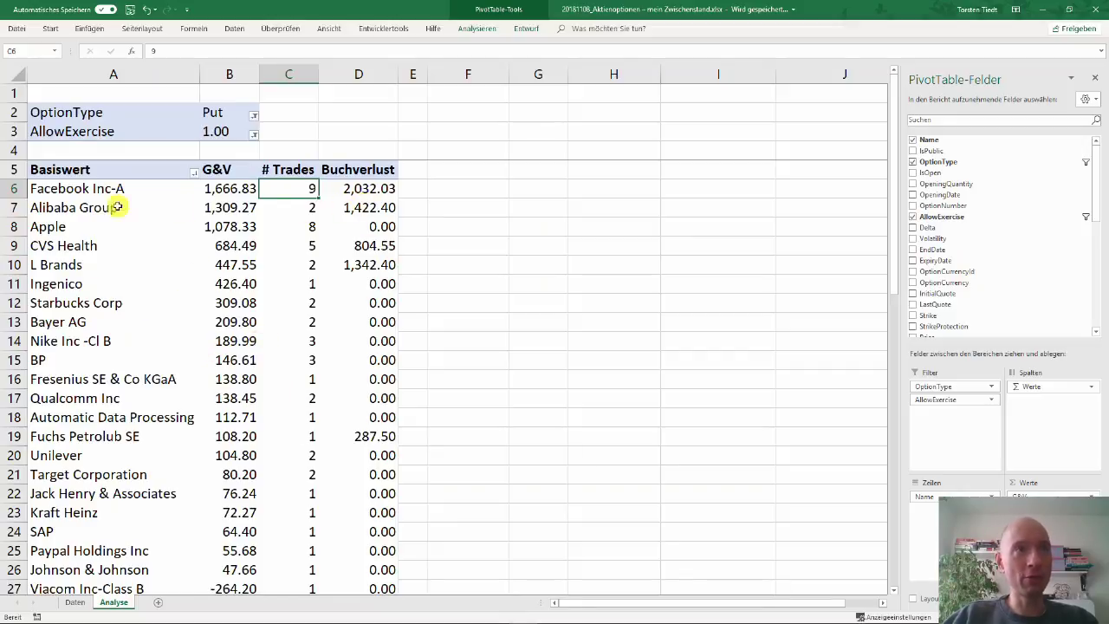
Examine G&V, trade count and Buchverlust for Facebook, Alibaba, CVS Health, L Brands and Ingenico, and on down to Equifax.
left_click_drag(78, 188, 84, 208)
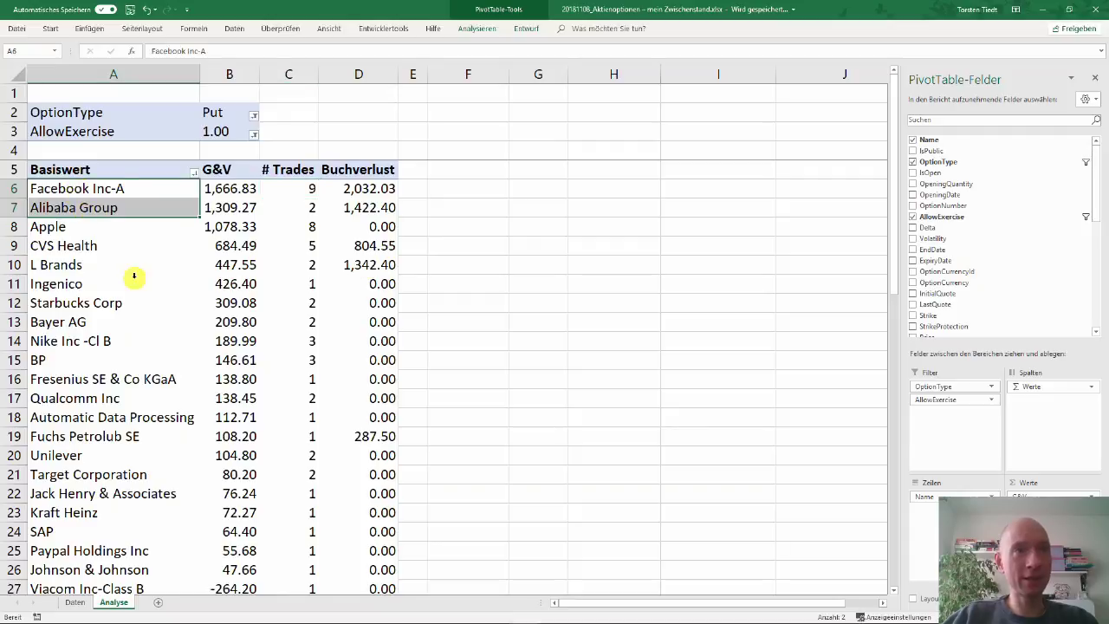
left_click(368, 245)
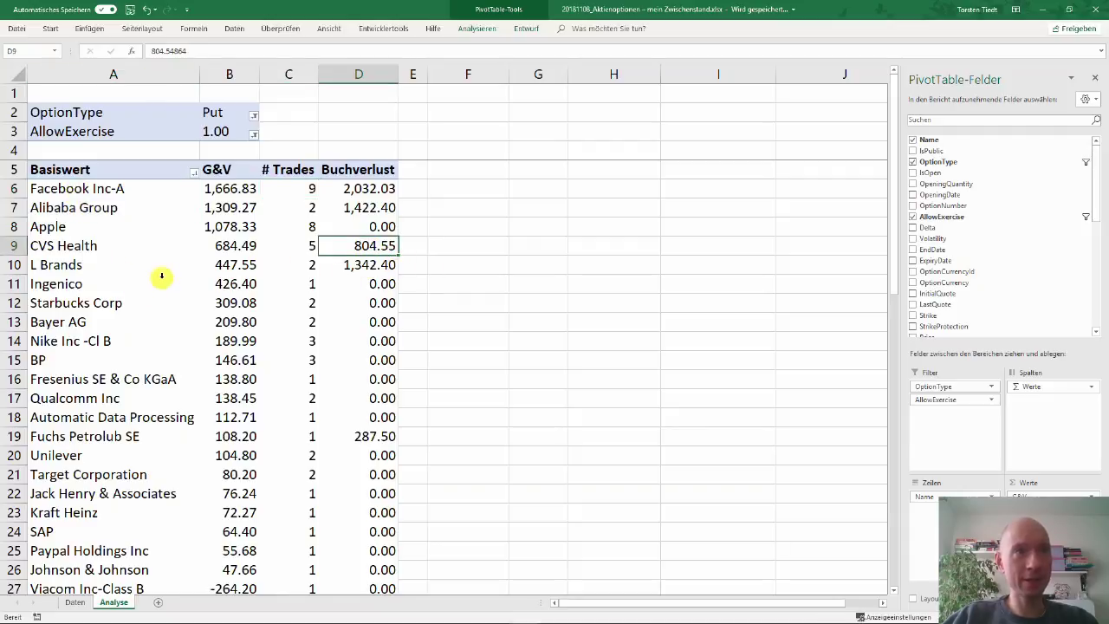
left_click(107, 265)
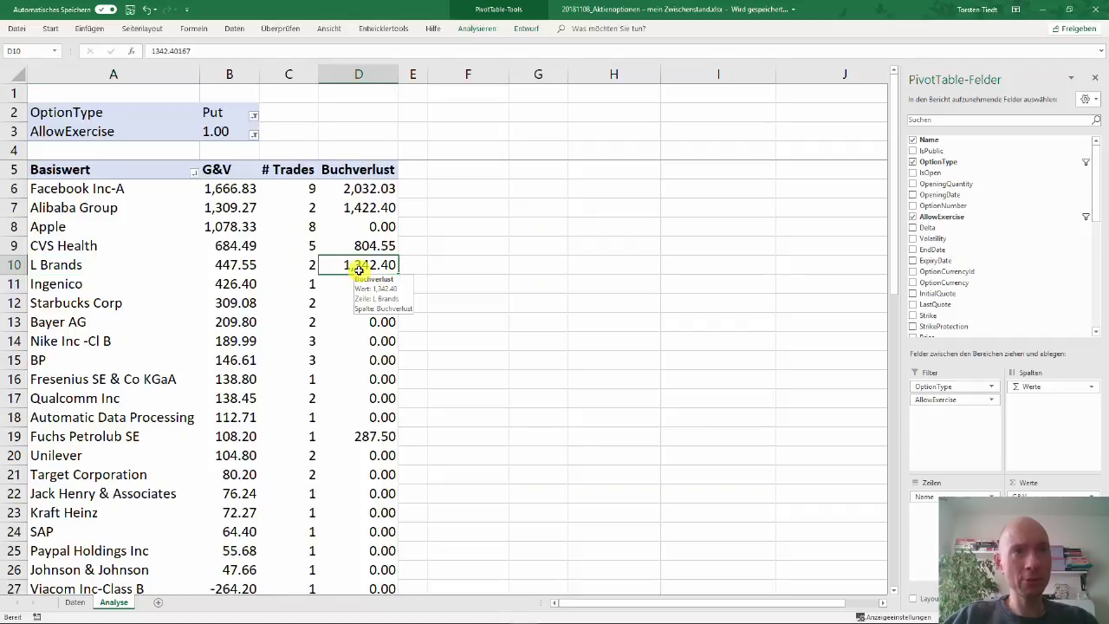
left_click(95, 262)
left_click(91, 266)
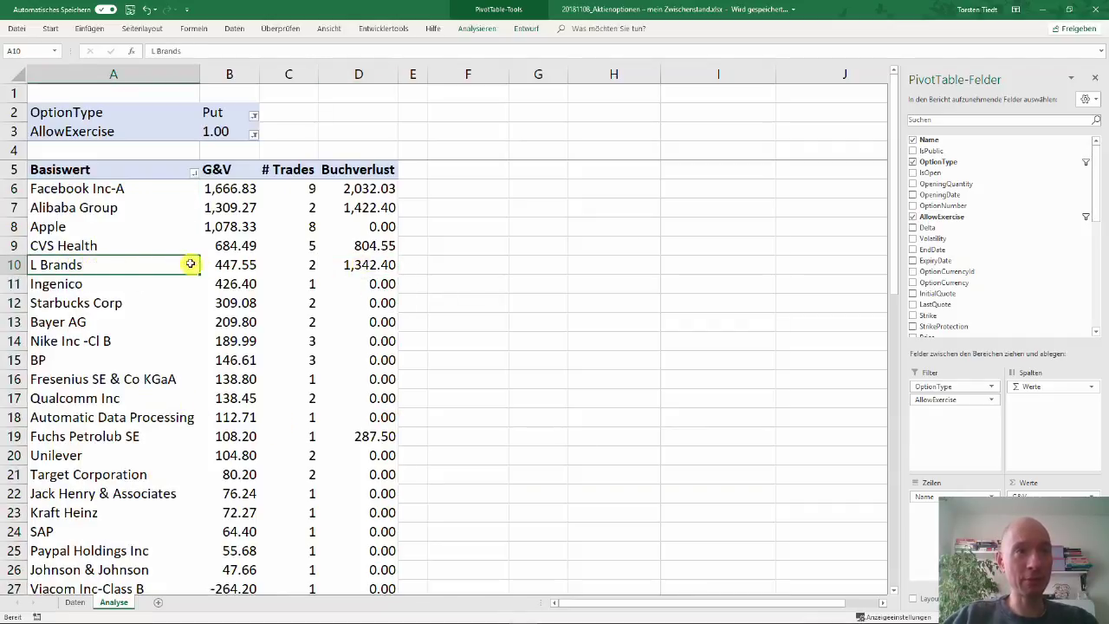
left_click_drag(80, 286, 130, 303)
left_click(365, 287, "shift")
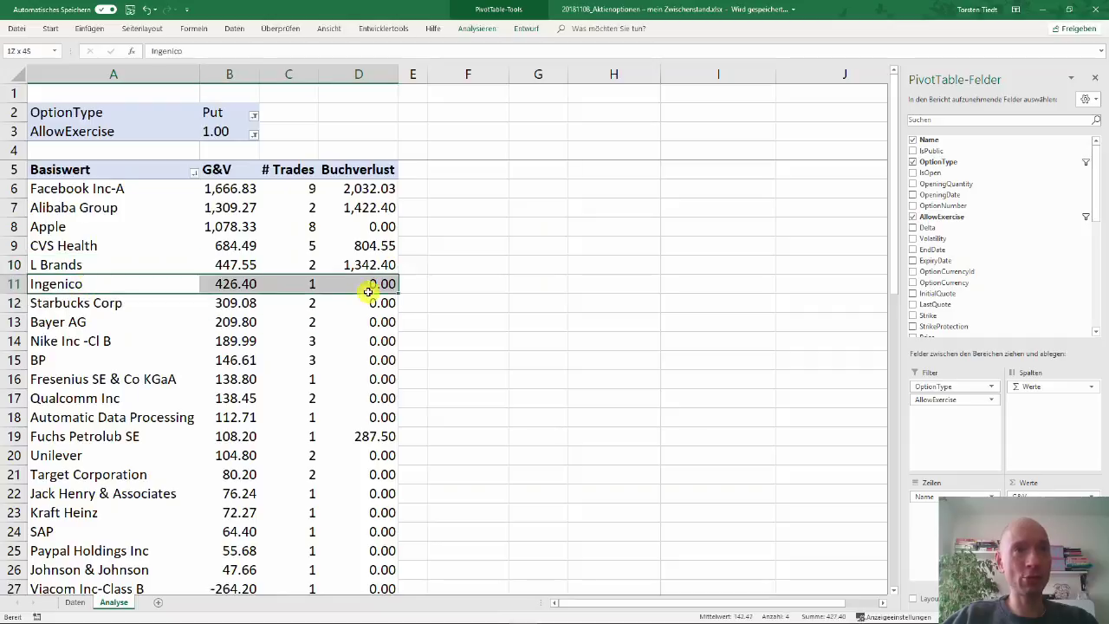
left_click(204, 373)
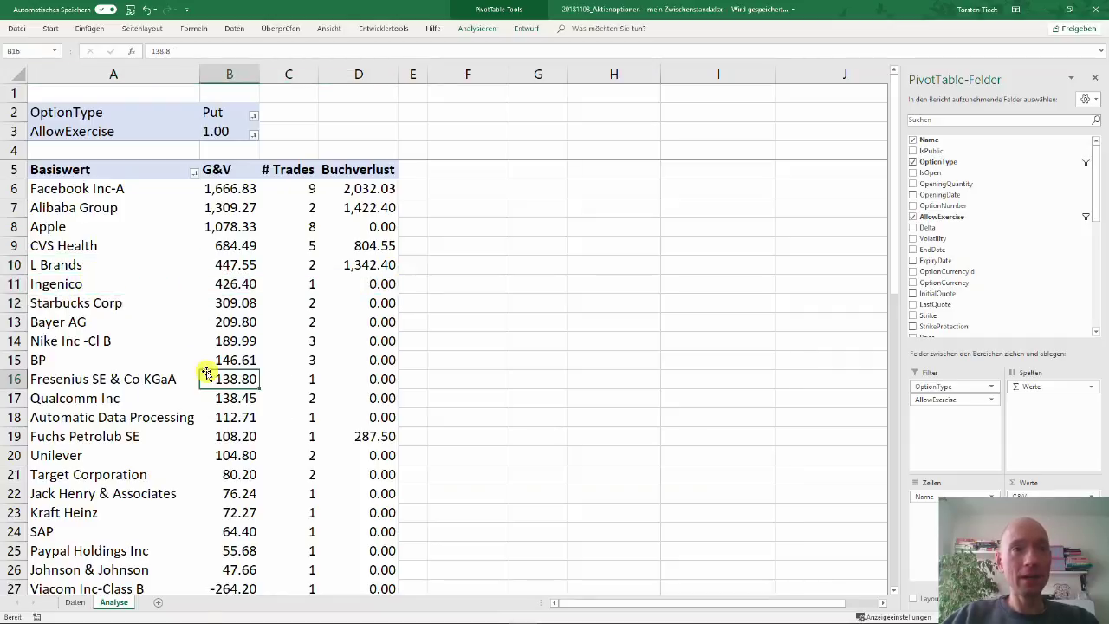
scroll(205, 374, "down", 3)
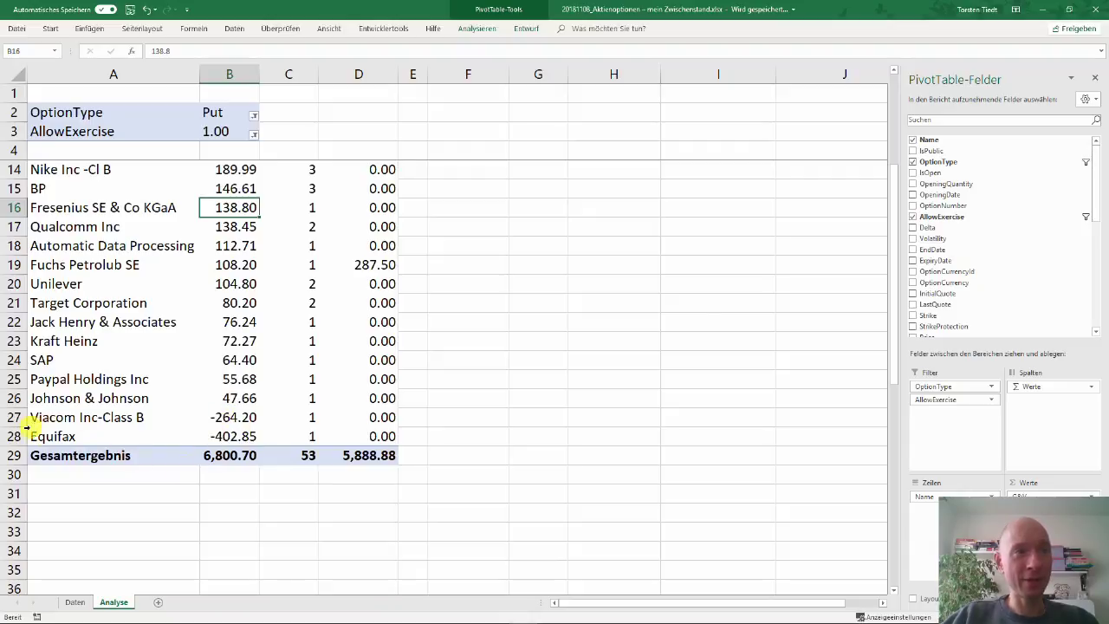
mouse_move(227, 433)
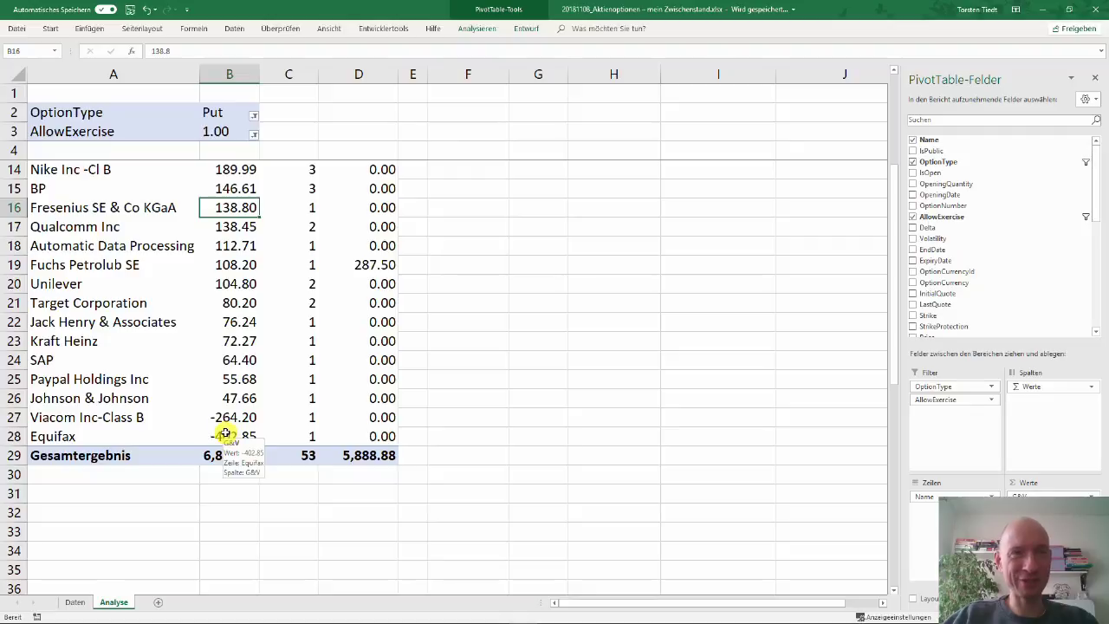
mouse_move(215, 408)
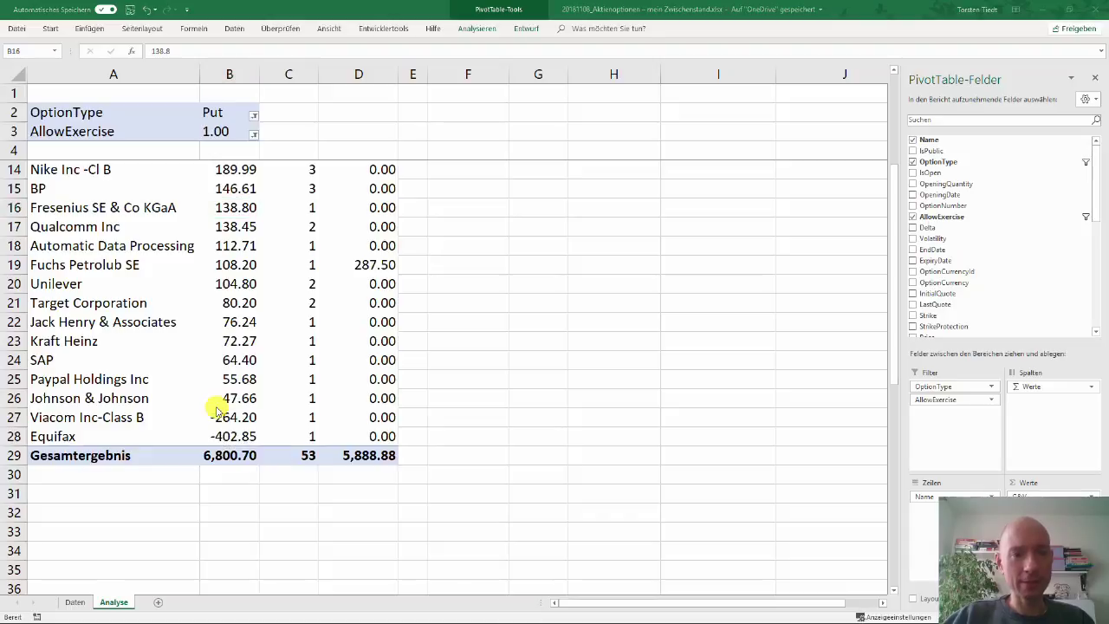
Switch to the Aktienfinder.Net website in the browser and open the Finanzhelden page at its Helden der Finanziellen Freiheit table.
key("alt+Tab")
key("ctrl+Tab")
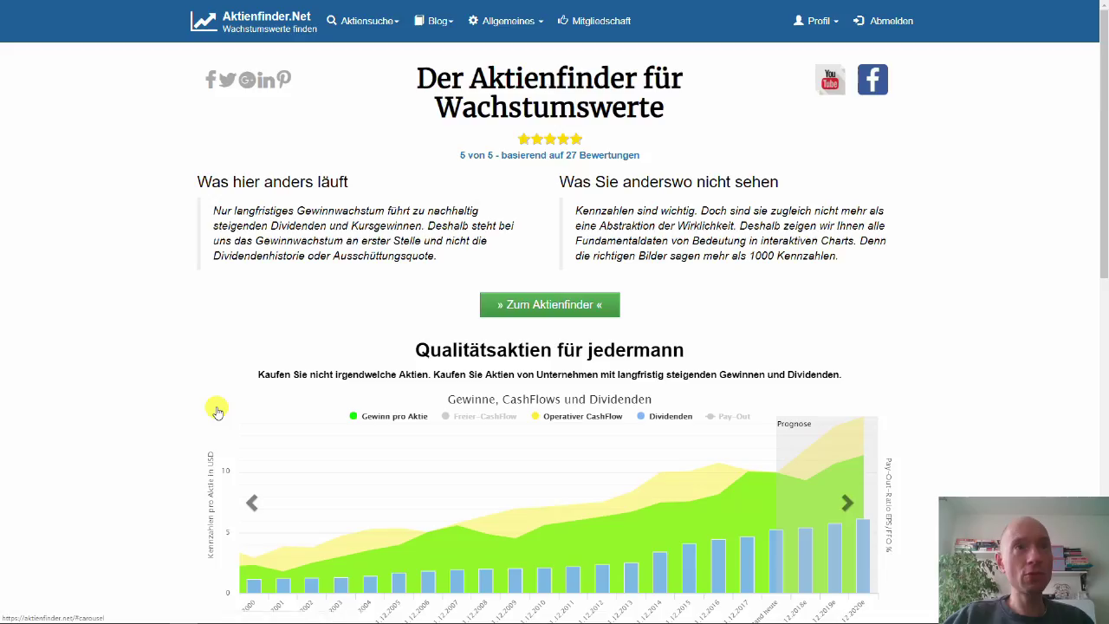
left_click(440, 20)
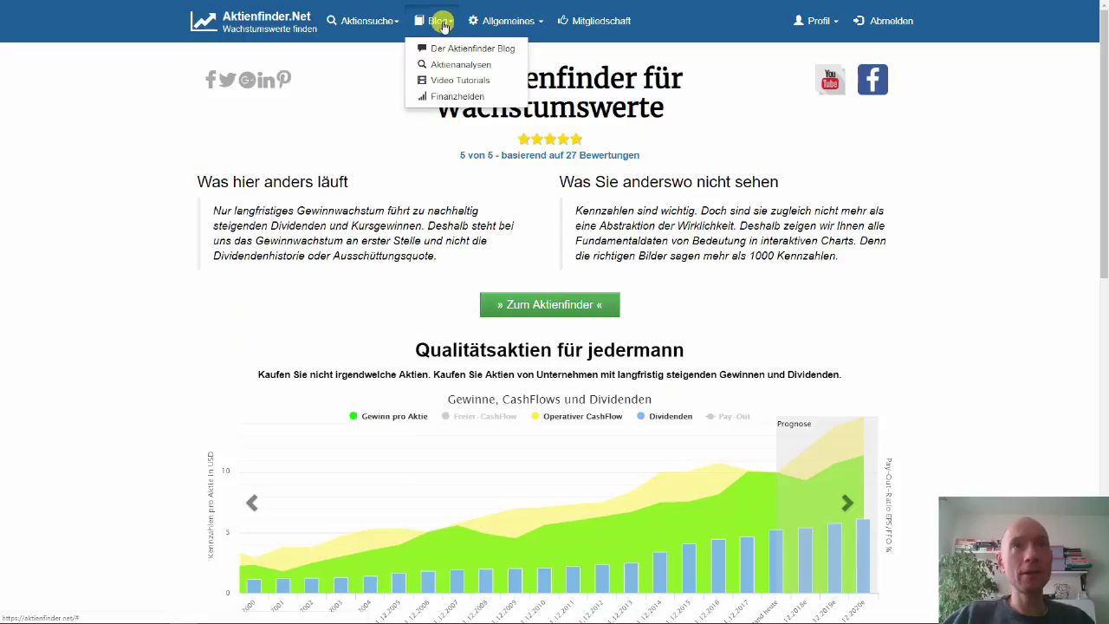
left_click(443, 96)
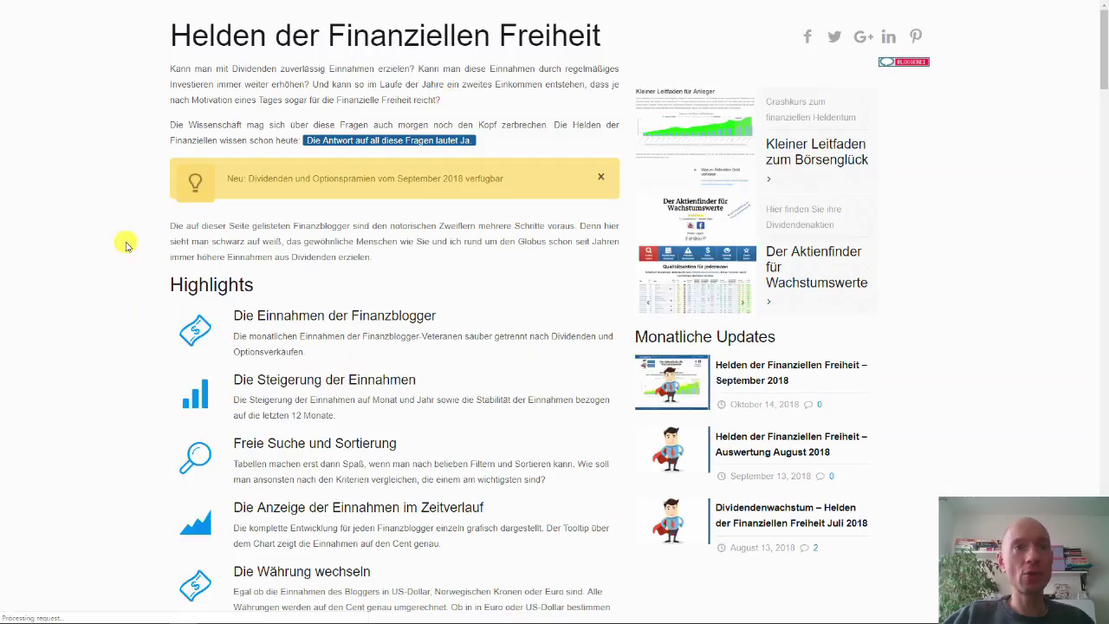
scroll(122, 235, "down", 2)
scroll(121, 234, "down", 4)
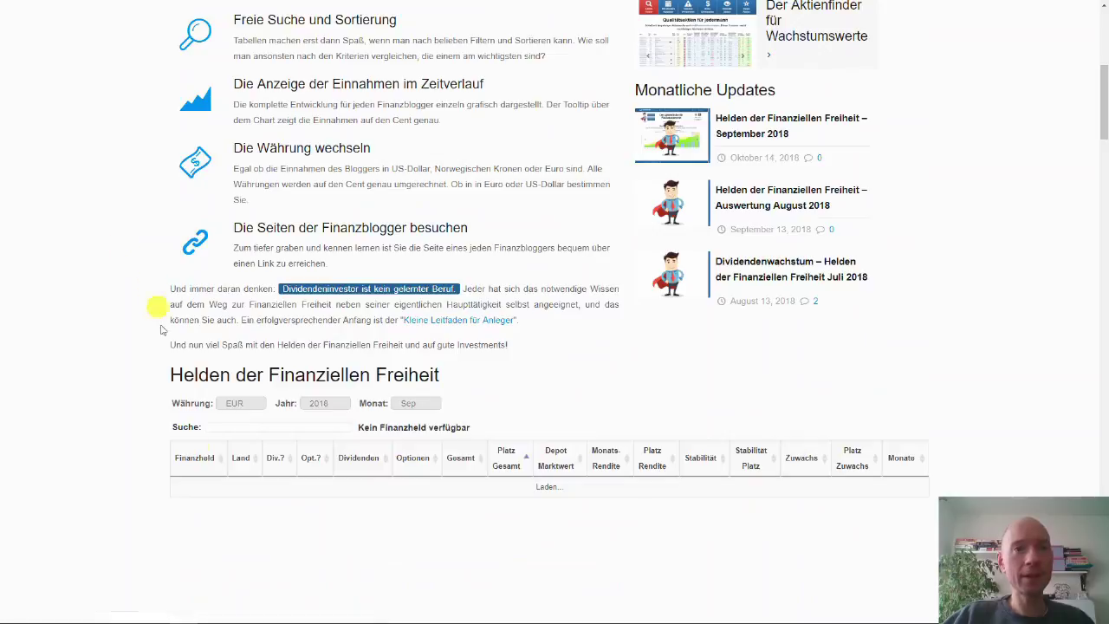
scroll(301, 482, "down", 5)
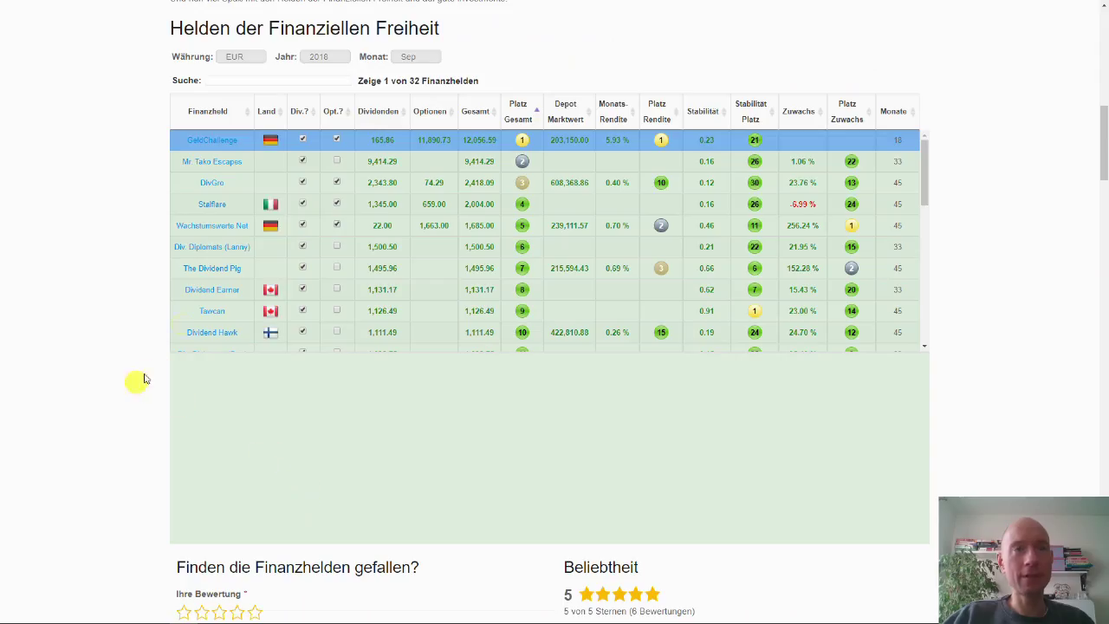
scroll(97, 275, "up", 2)
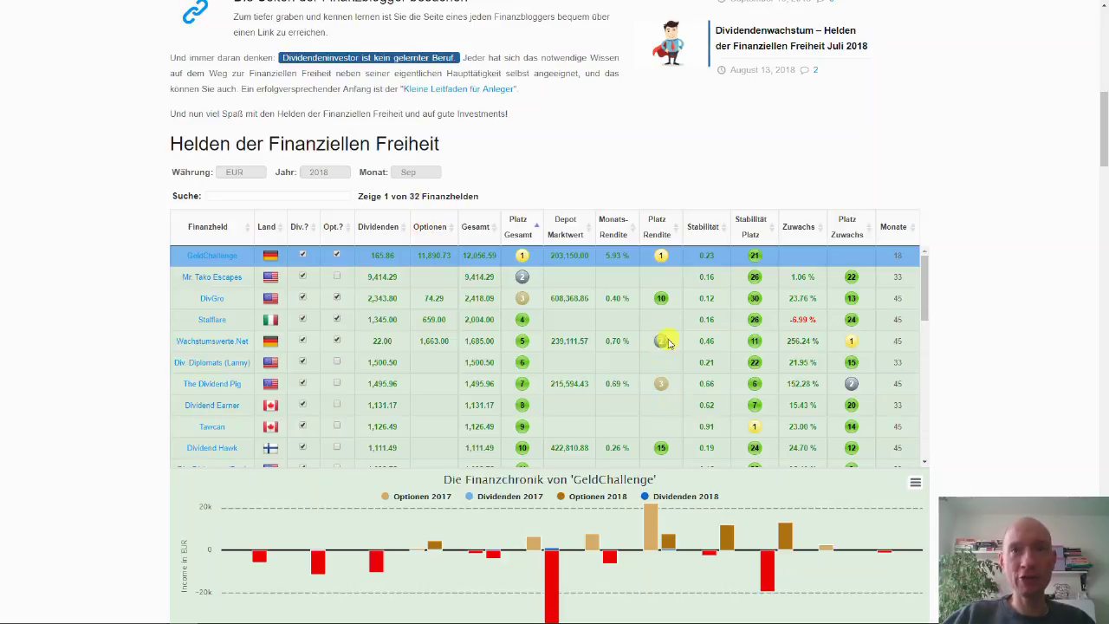
Sort the Finanzhelden table by Platz Rendite and review the September 2018 ranking of the bloggers.
left_click(660, 227)
scroll(643, 329, "down", 5)
scroll(650, 362, "up", 1)
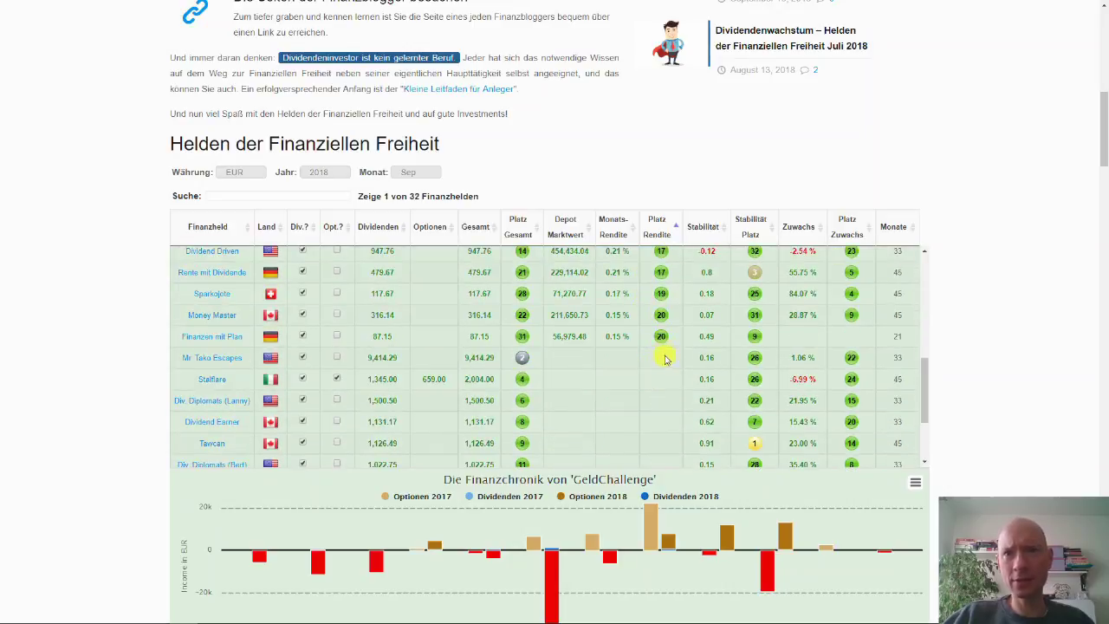
scroll(654, 342, "up", 4)
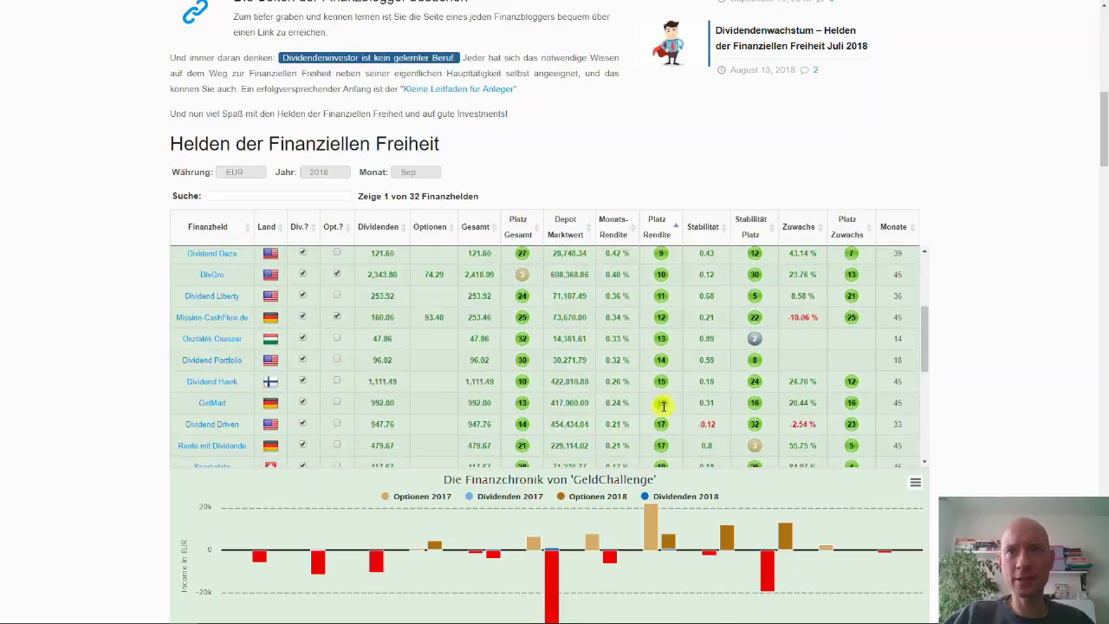
scroll(628, 347, "up", 2)
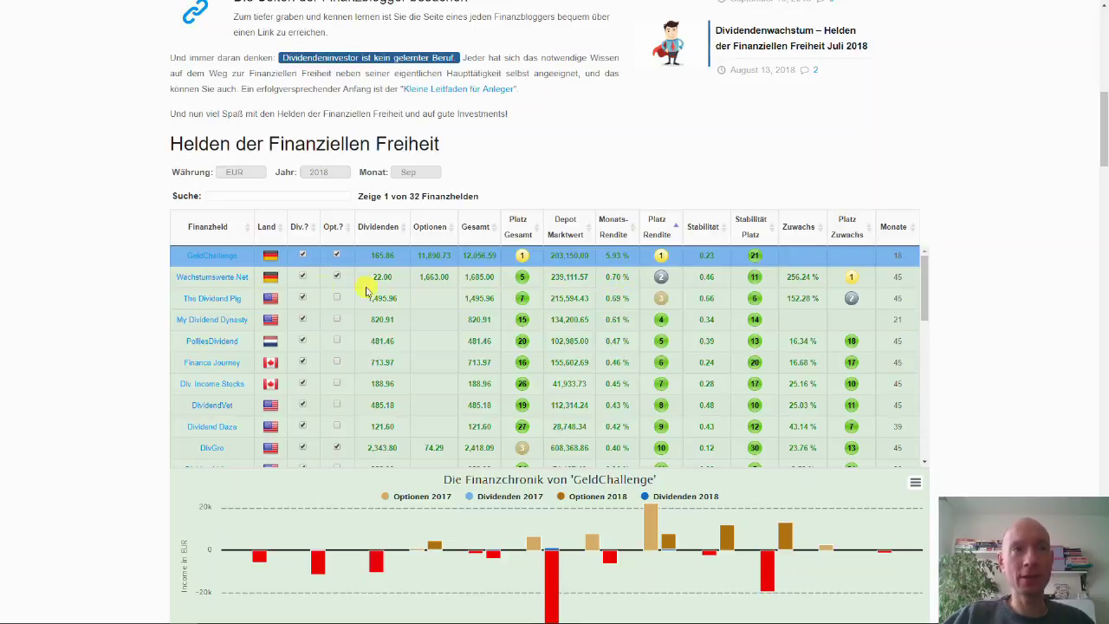
Show the 2018 Finanzhelden rankings for Aug and Jul in turn and compare their Monatsrendite and Platz Rendite.
left_click(421, 172)
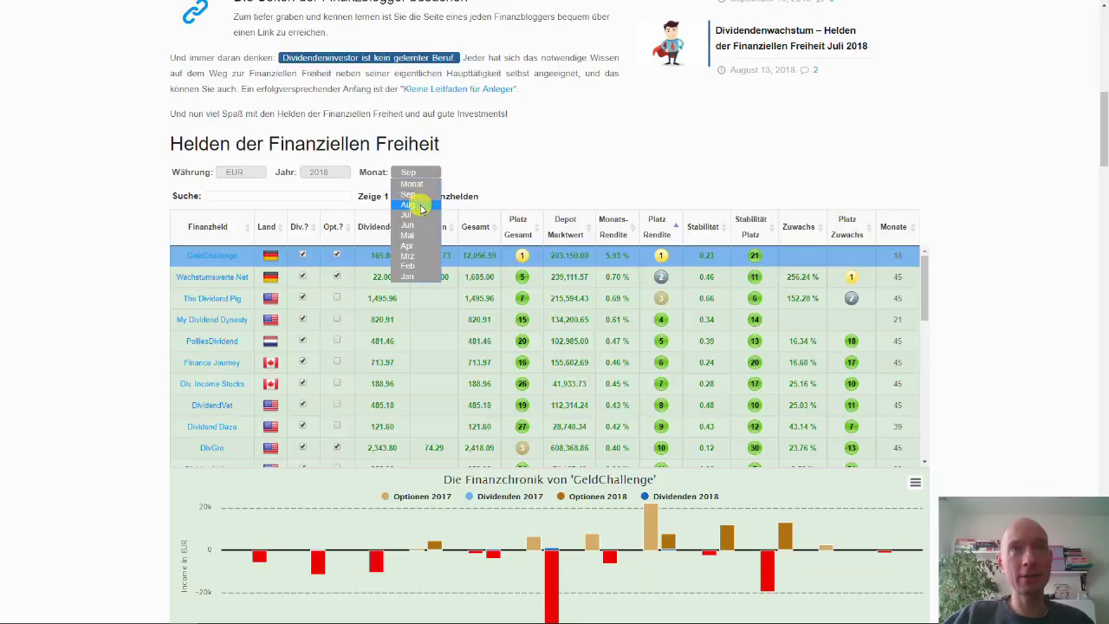
left_click(421, 206)
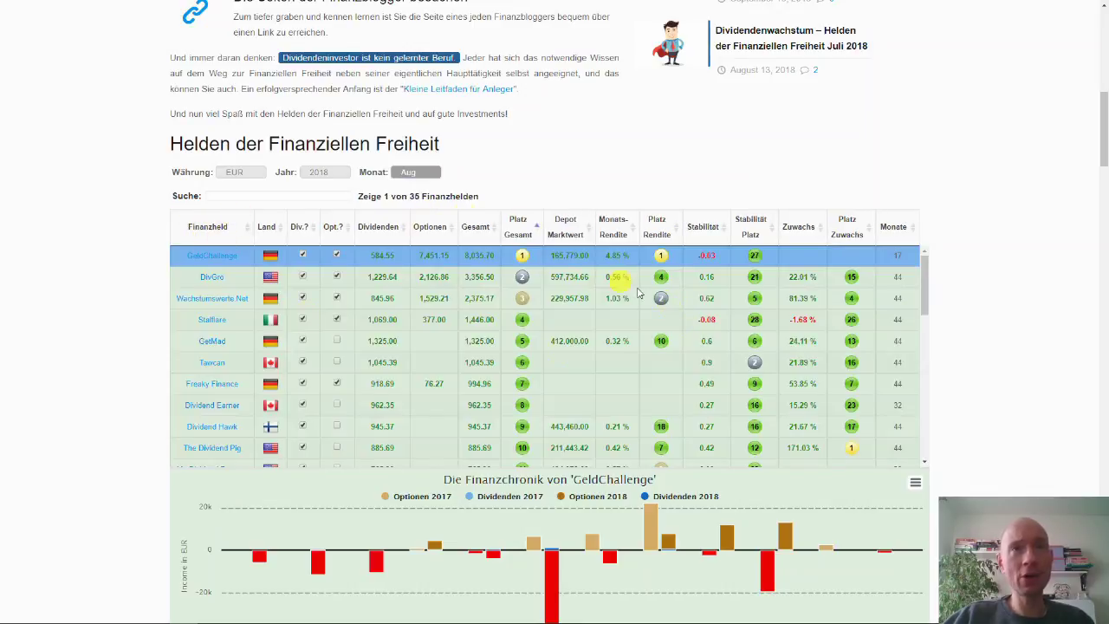
left_click(432, 183)
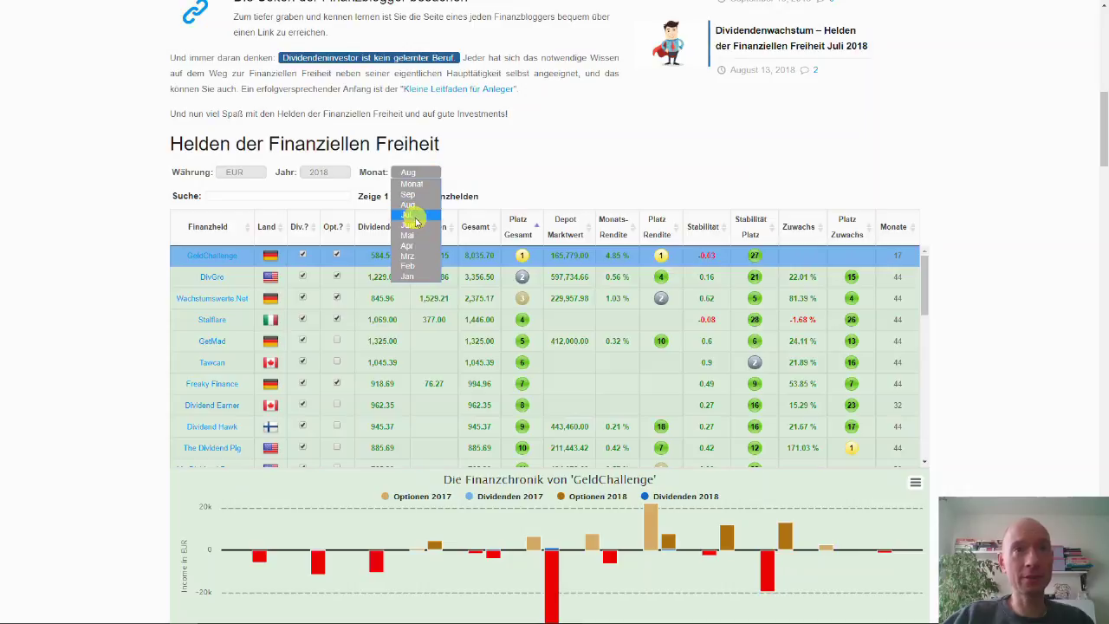
left_click(414, 215)
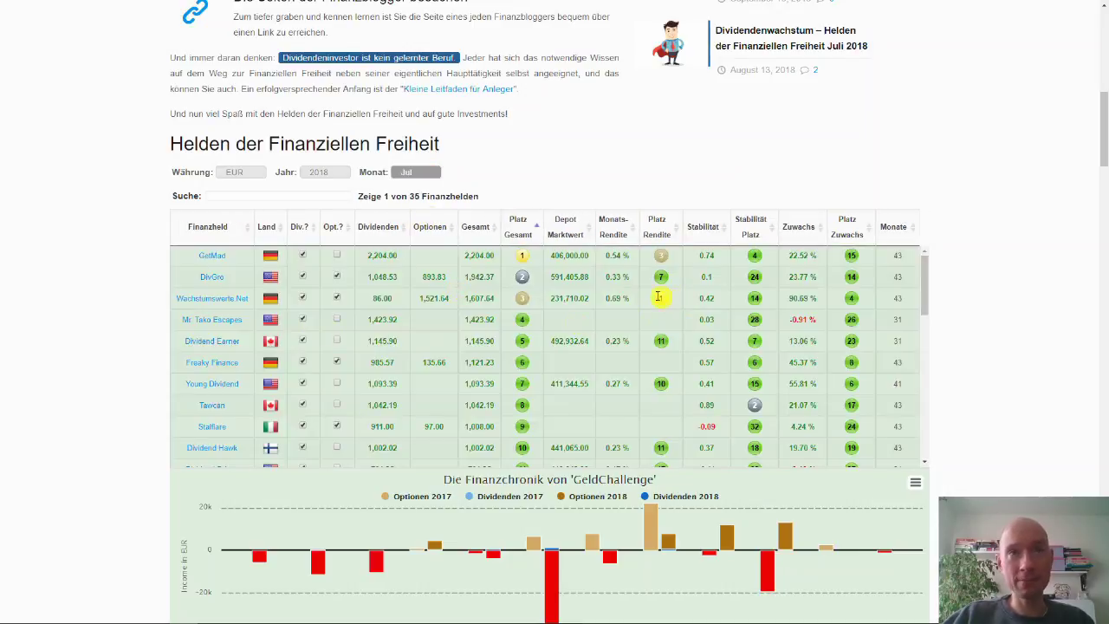
Set the ranking month to Jun and search the Finanzhelden table for "wac" to check the Wachstumswerte.Net entry.
left_click(423, 176)
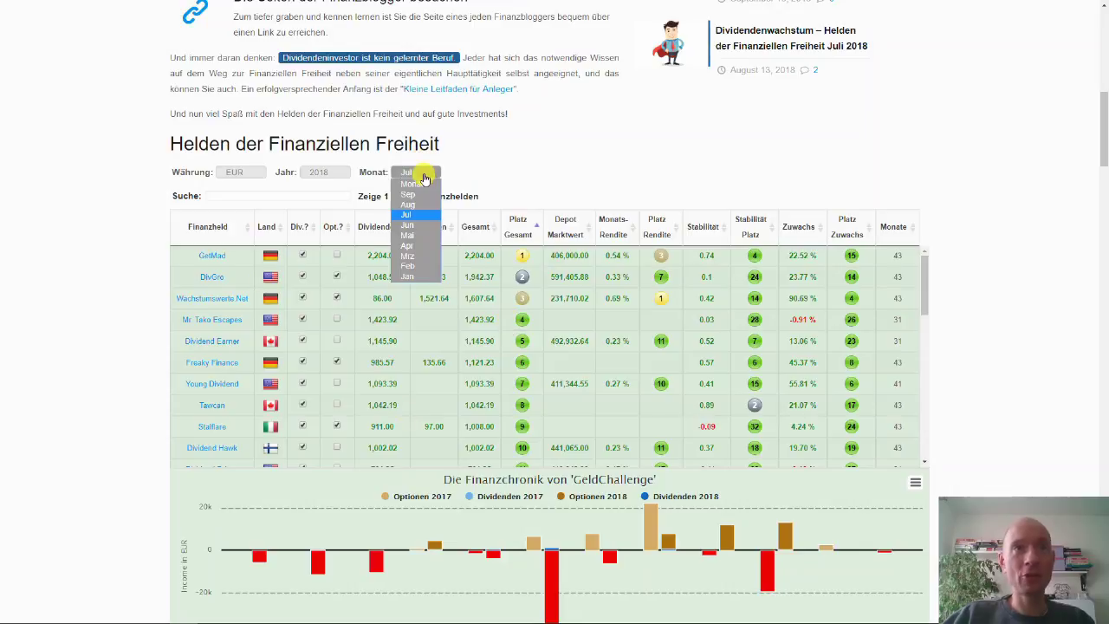
left_click(412, 225)
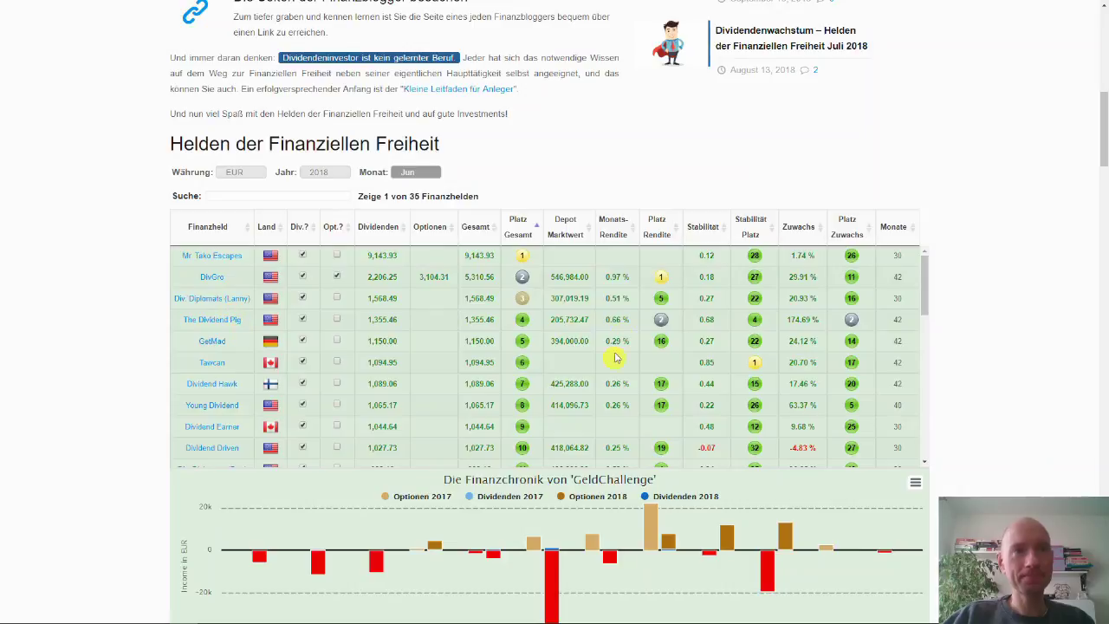
left_click(286, 197)
type("wac")
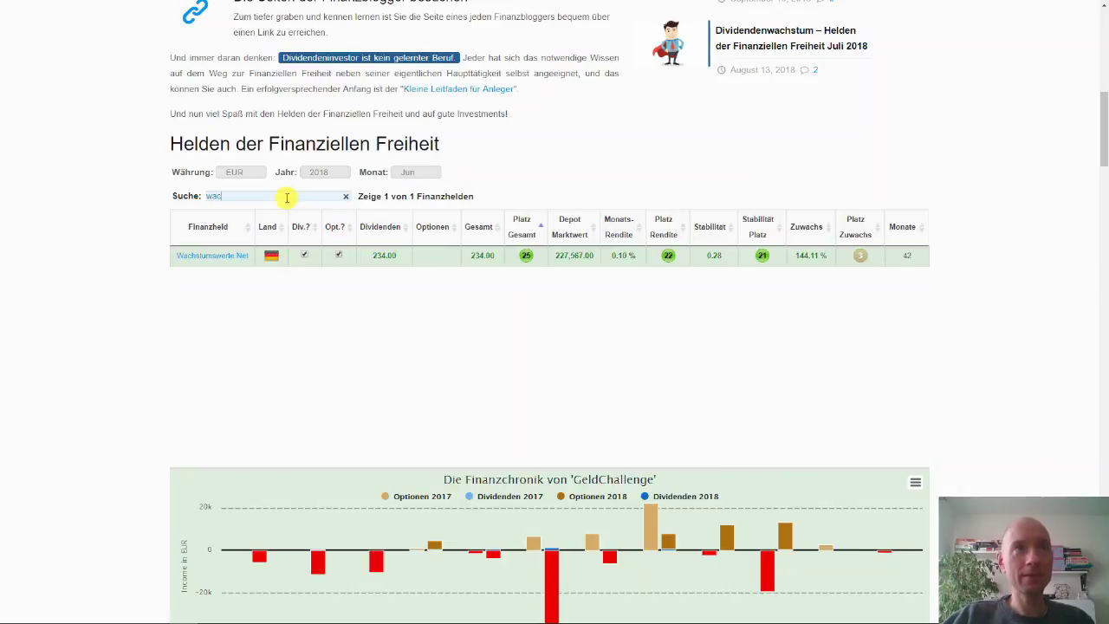